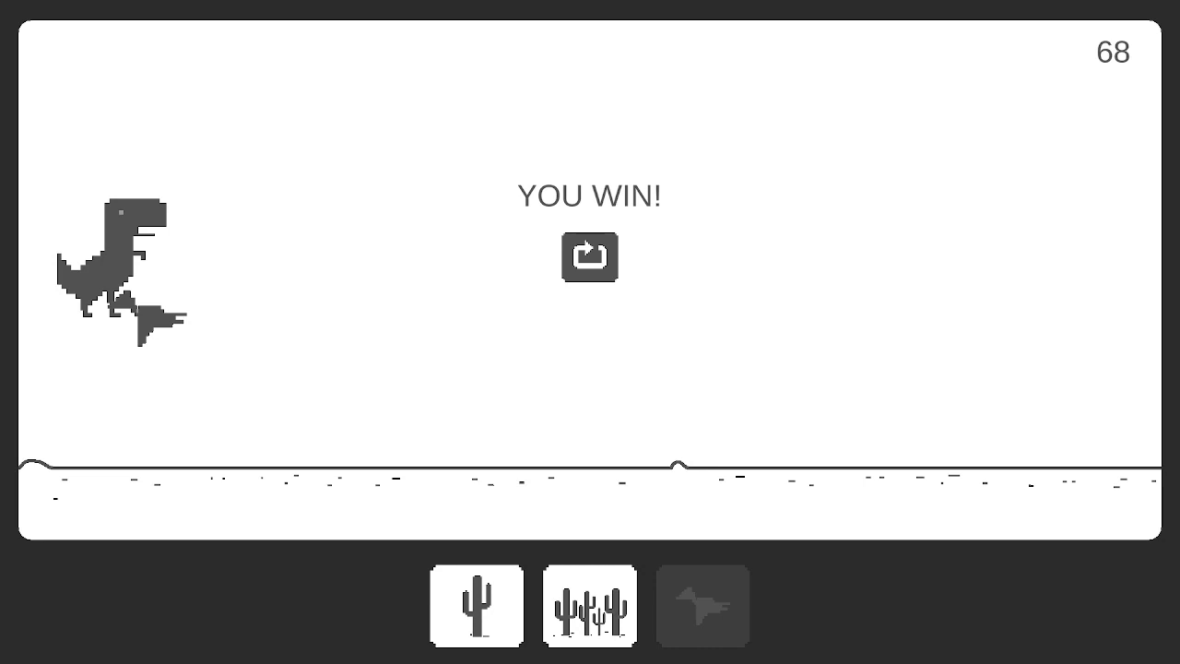
- Restart after the win and throw single cacti, triple clusters and a pterodactyl at the T-Rex
{"action": "left_click", "coordinate": [590, 256]}
{"action": "left_click", "coordinate": [477, 605]}
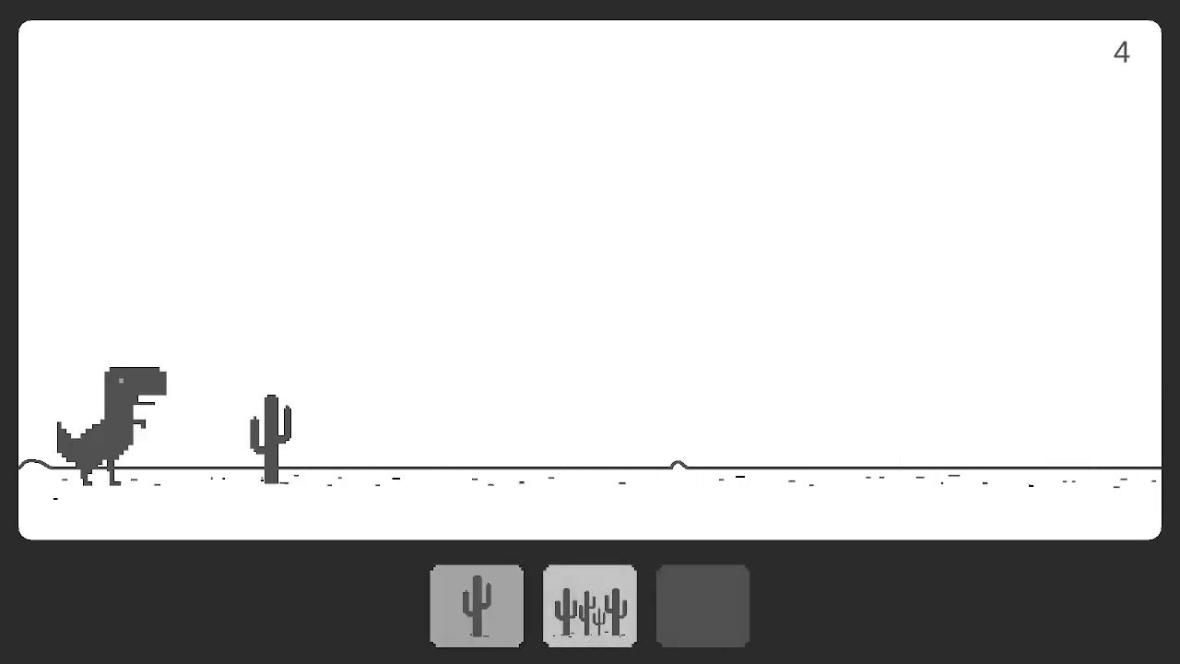
{"action": "key", "text": "space"}
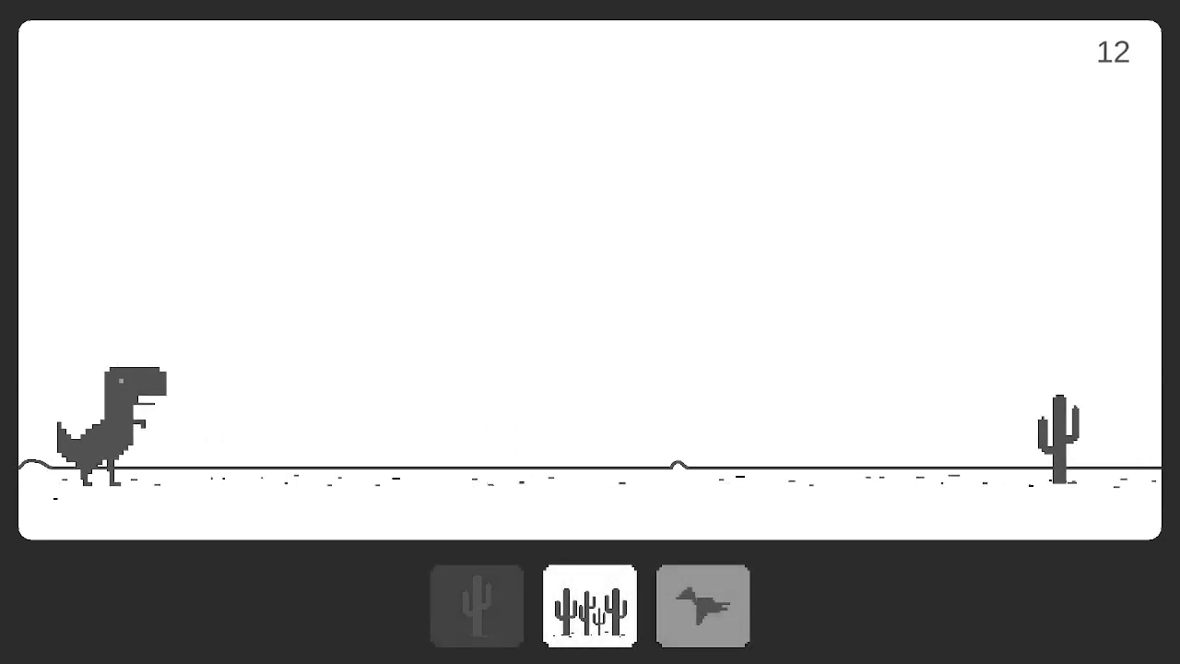
{"action": "key", "text": "space"}
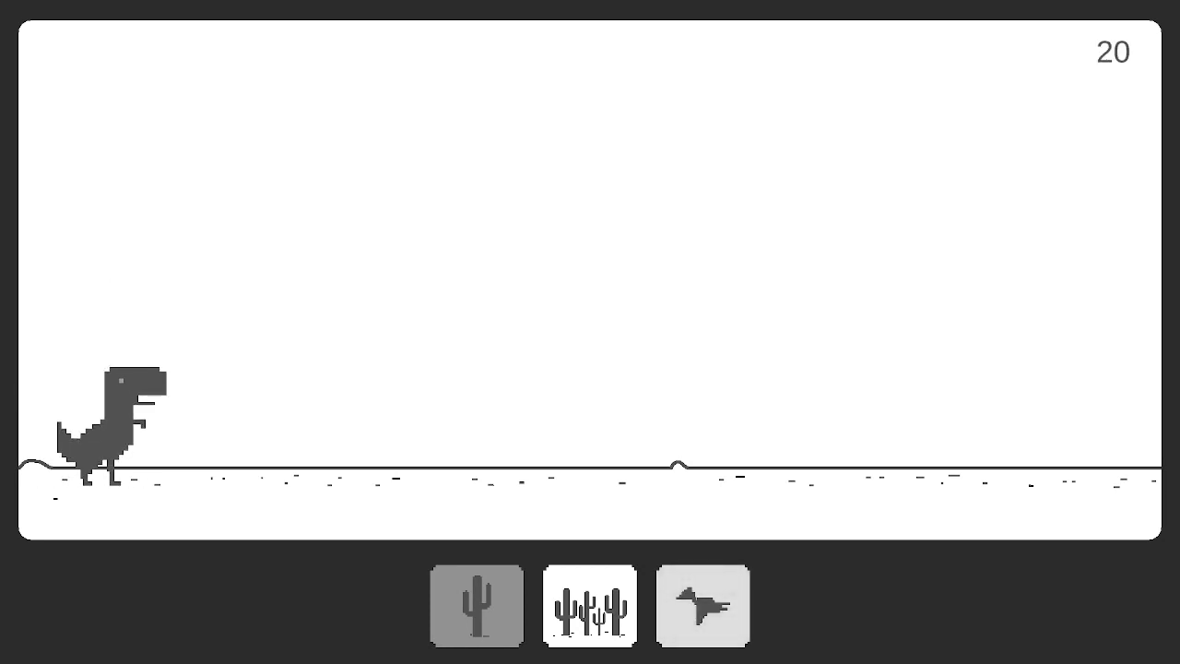
{"action": "left_click", "coordinate": [477, 605]}
{"action": "left_click", "coordinate": [589, 606]}
{"action": "key", "text": "space"}
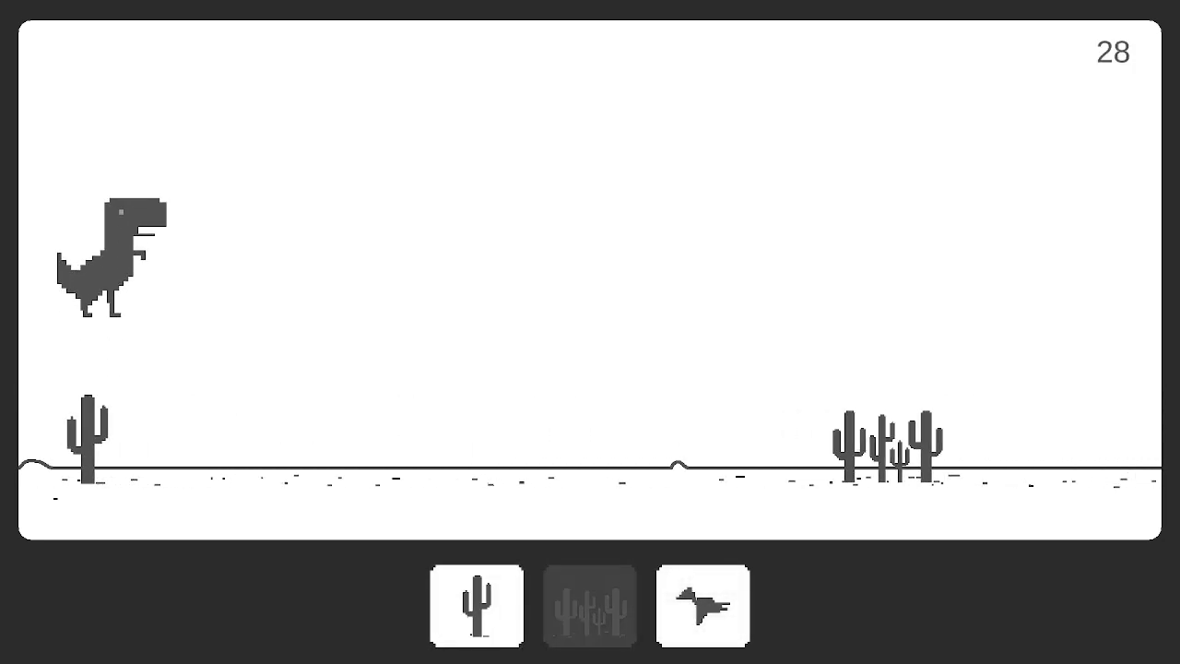
{"action": "key", "text": "space"}
{"action": "key", "text": "space"}
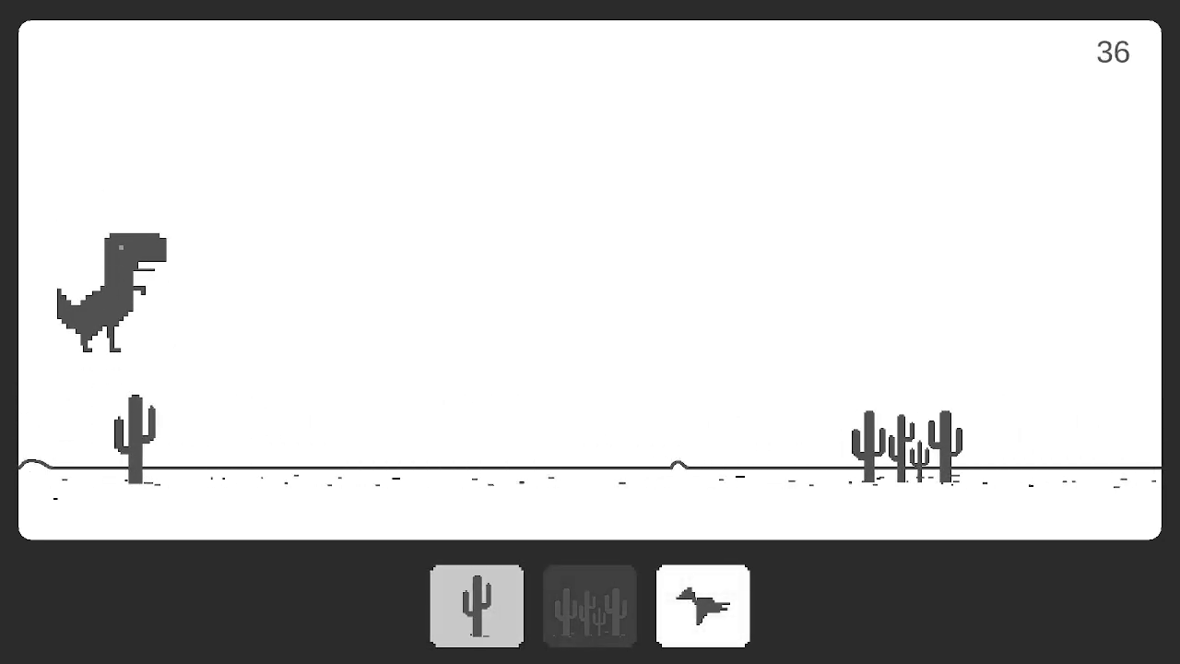
{"action": "key", "text": "space"}
{"action": "key", "text": "space"}
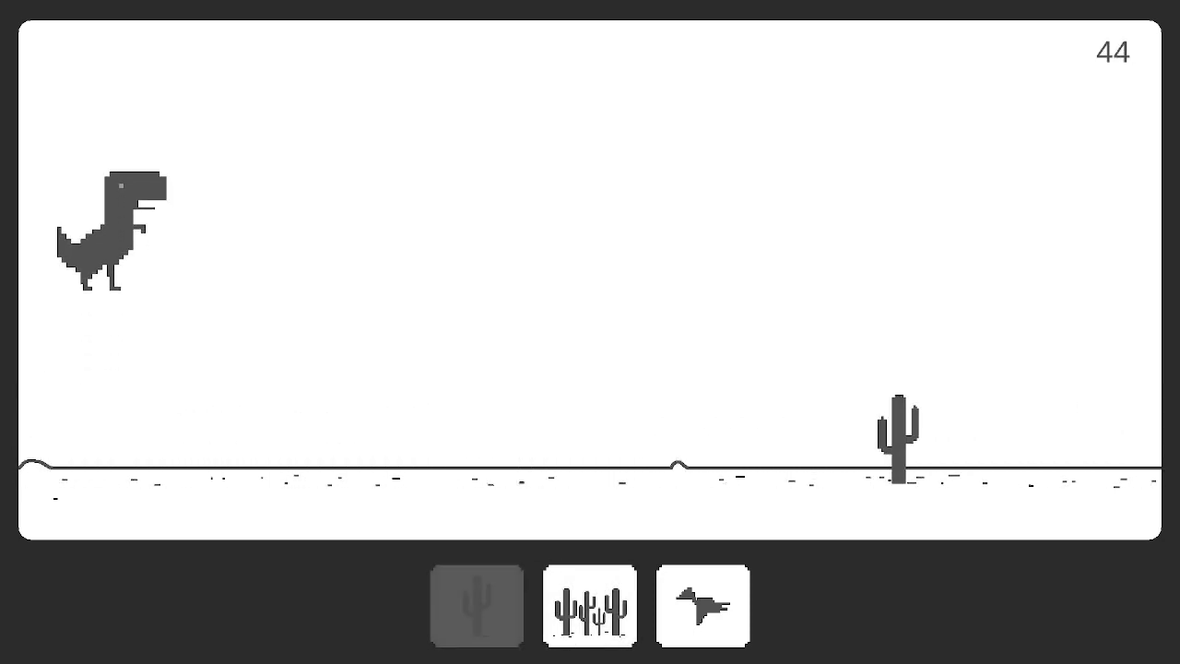
{"action": "key", "text": "space"}
{"action": "key", "text": "space"}
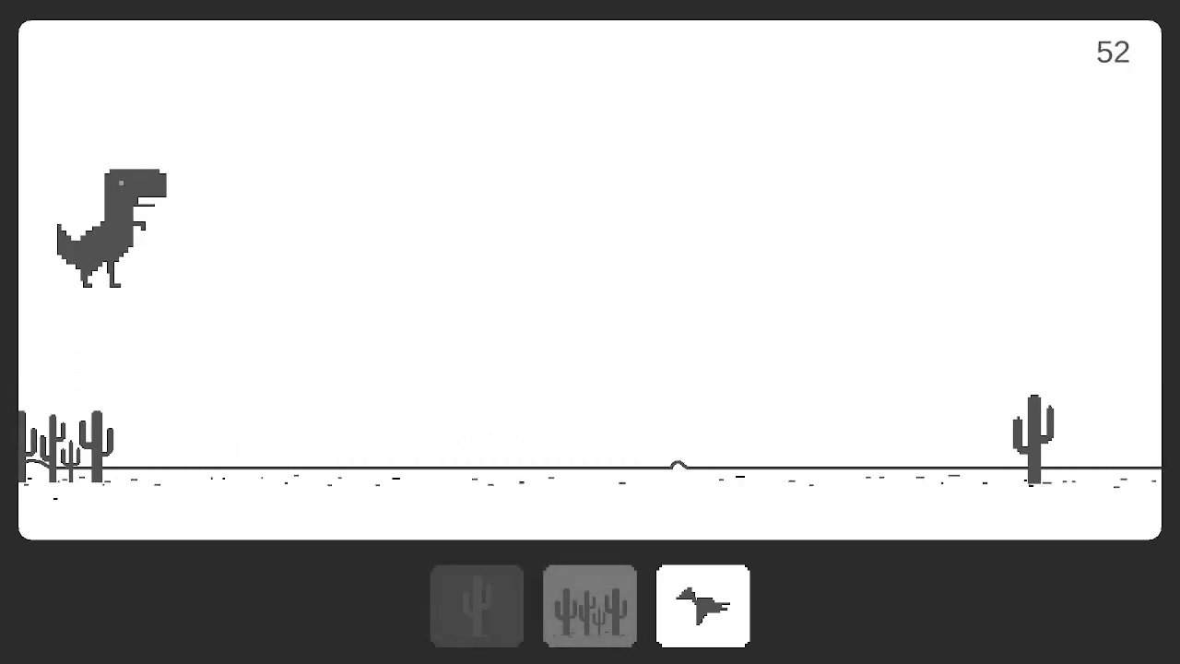
{"action": "key", "text": "space"}
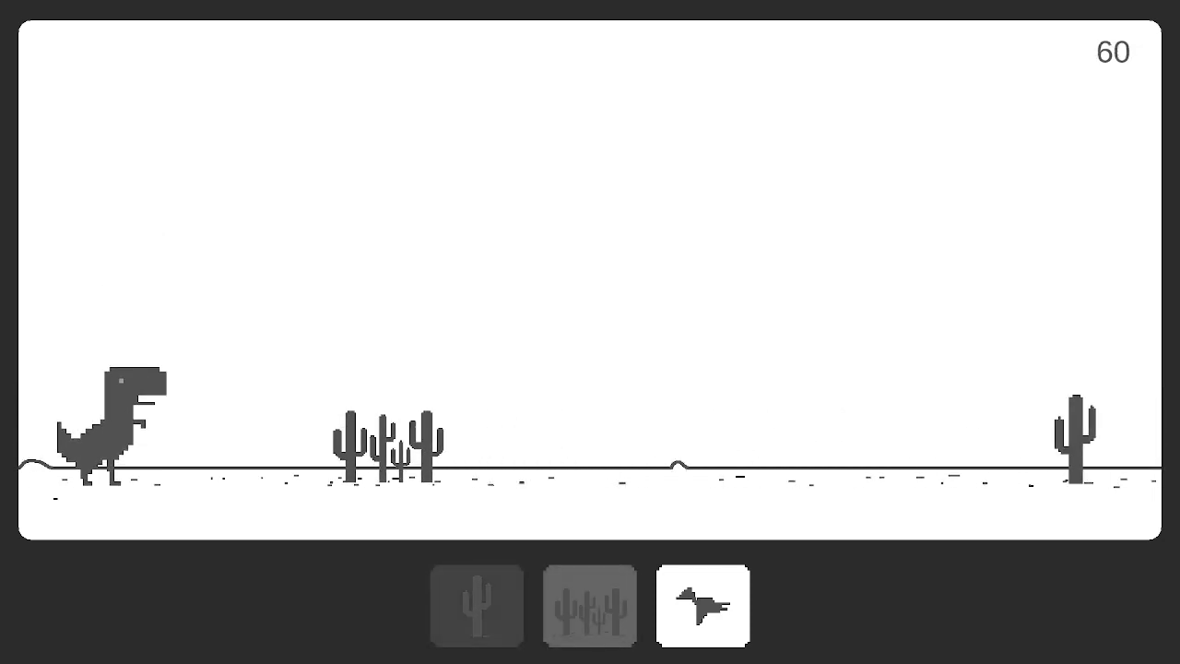
{"action": "key", "text": "space"}
{"action": "key", "text": "space"}
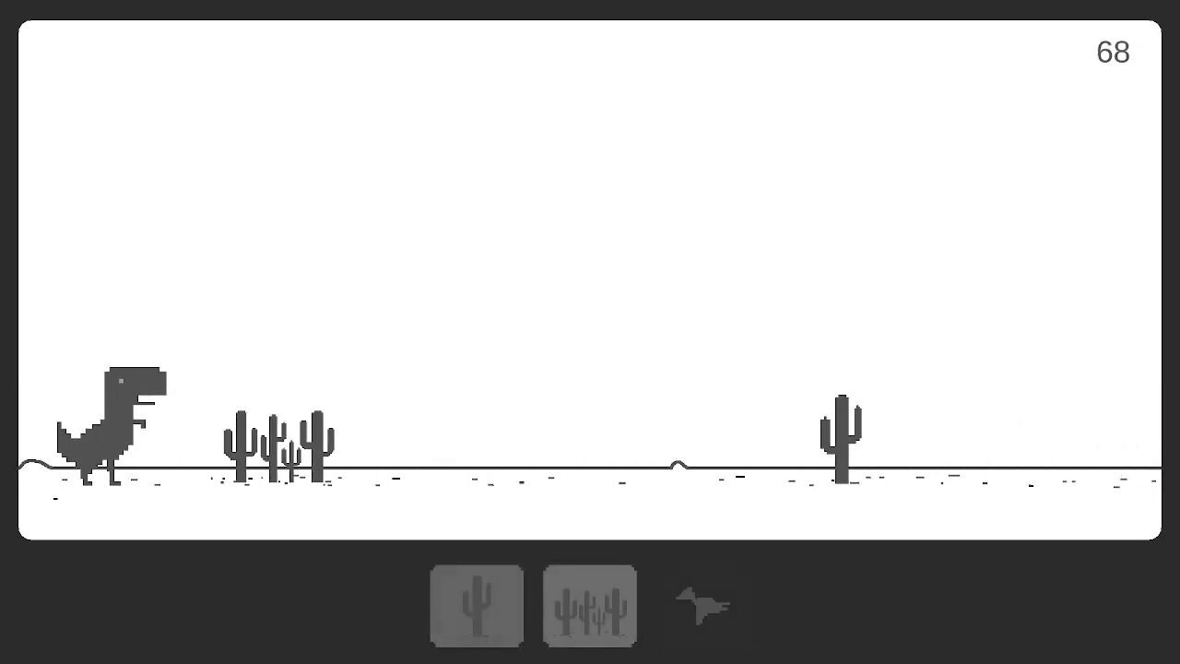
{"action": "key", "text": "space"}
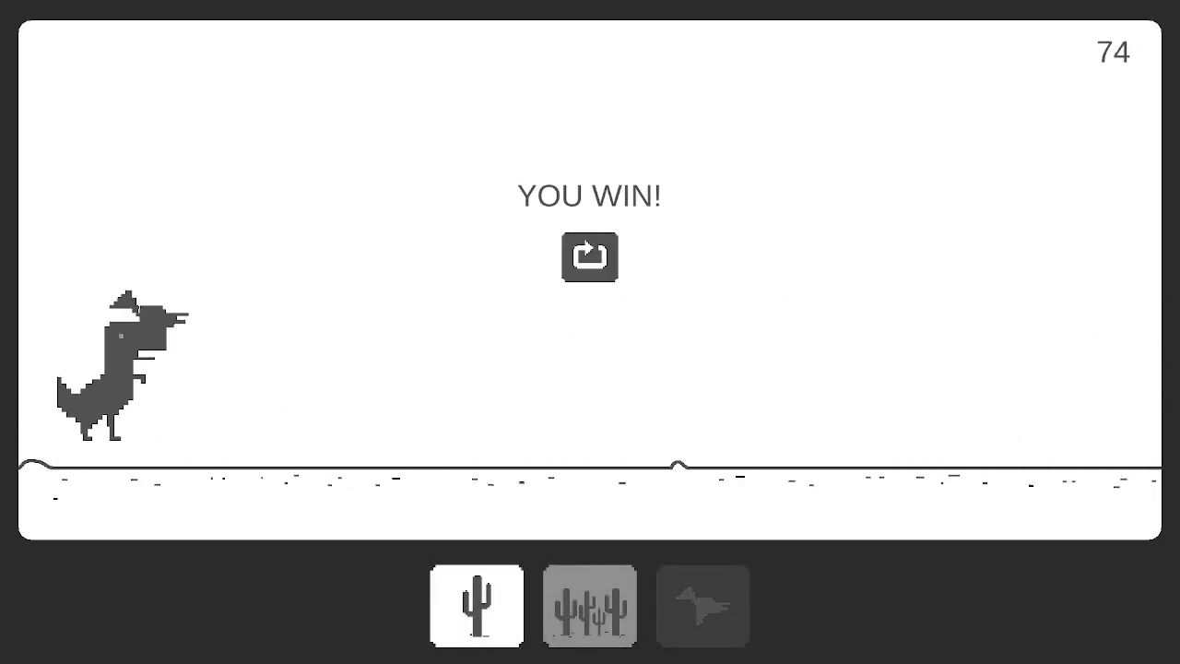
- Start a fresh round and trip the T-Rex with quick single, triple and pterodactyl spawns
{"action": "key", "text": "space"}
{"action": "key", "text": "1"}
{"action": "key", "text": "2"}
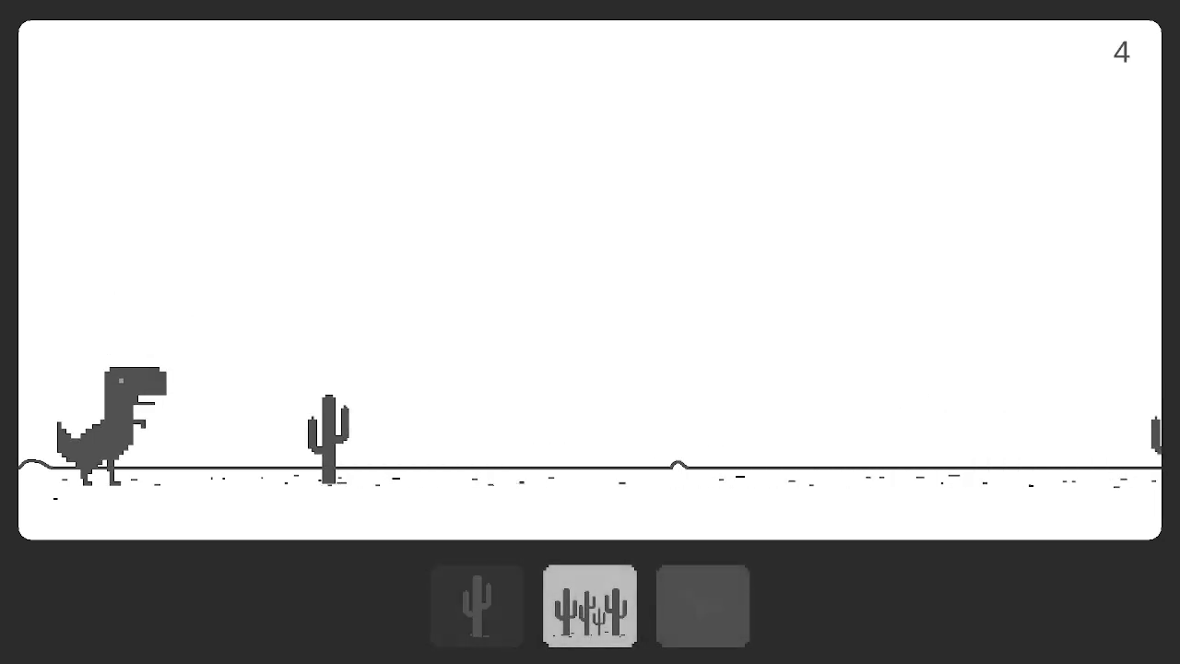
{"action": "key", "text": "1"}
{"action": "key", "text": "2"}
{"action": "key", "text": "3"}
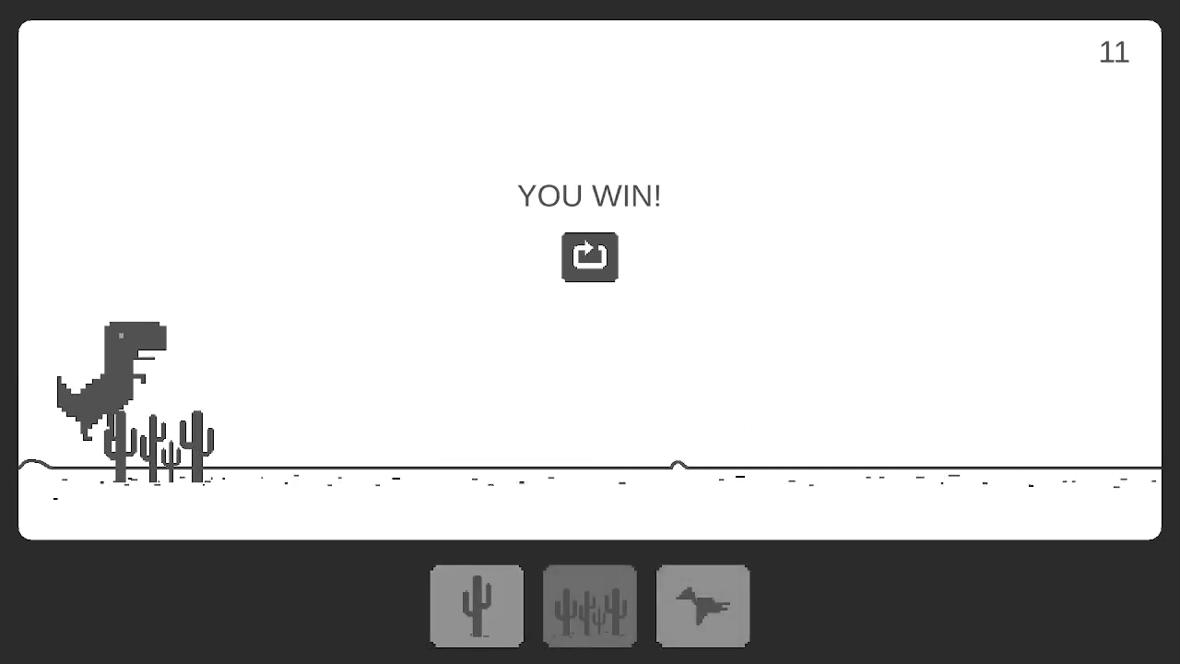
- Restart again and send single cacti and triple clusters toward the T-Rex
{"action": "key", "text": "space"}
{"action": "key", "text": "1"}
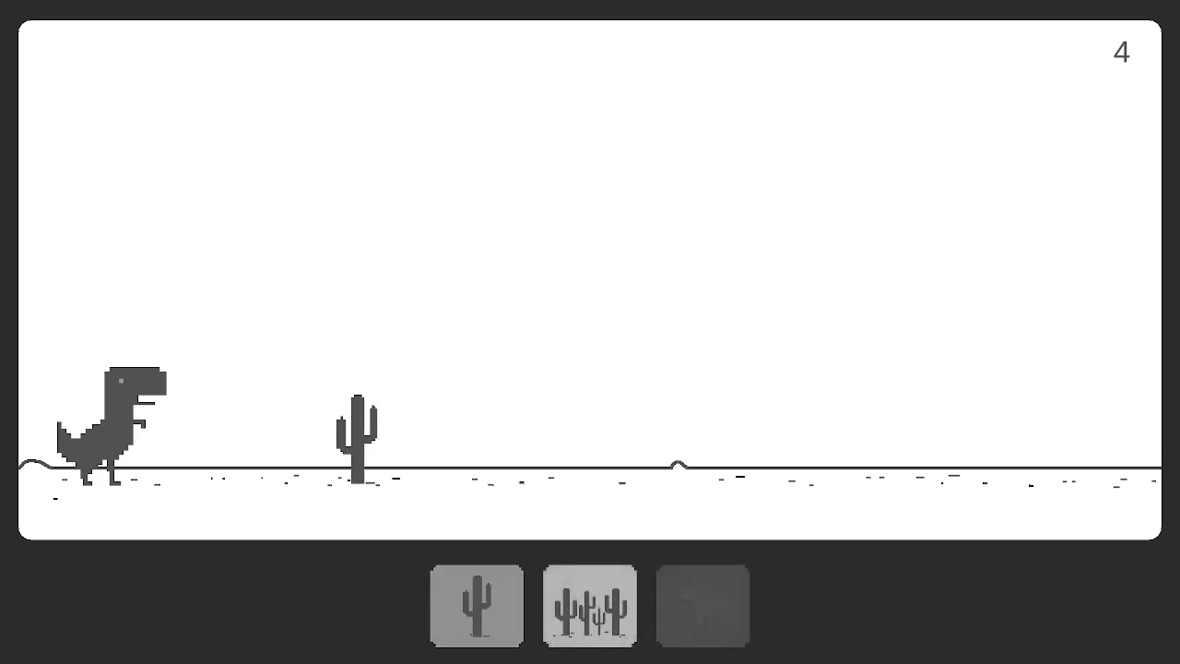
{"action": "key", "text": "2"}
{"action": "key", "text": "space"}
{"action": "key", "text": "1"}
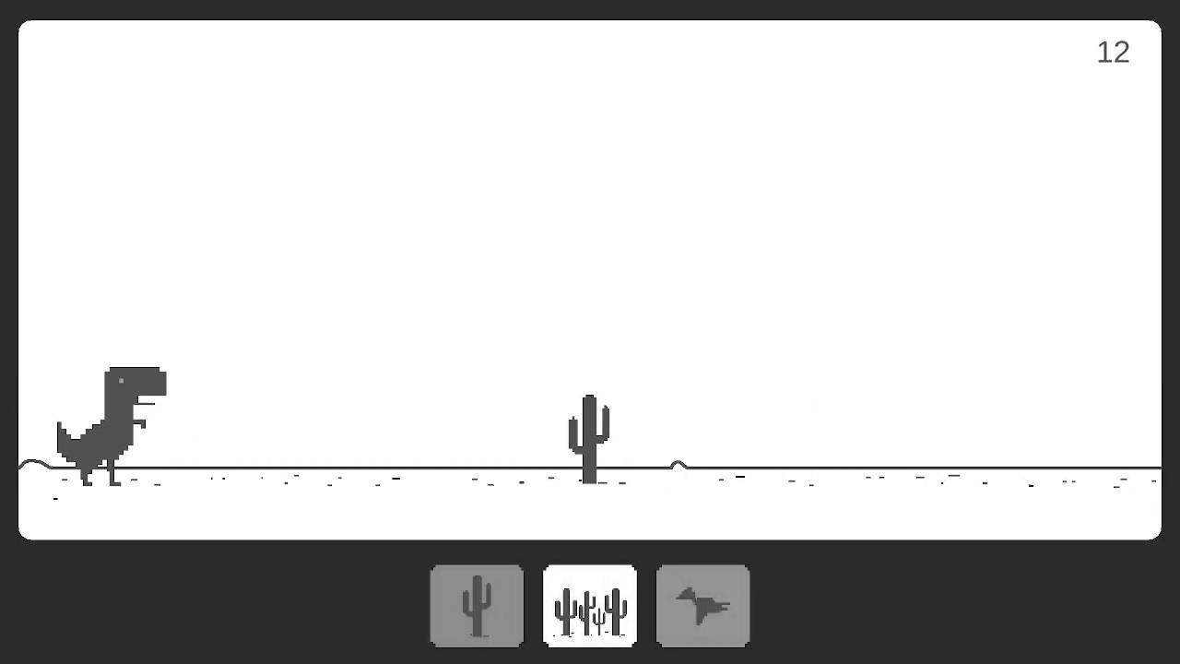
{"action": "key", "text": "space"}
{"action": "key", "text": "1"}
{"action": "key", "text": "space"}
- Keep the track crowded with rapid cactus groups and a closing pterodactyl
{"action": "key", "text": "1"}
{"action": "key", "text": "space"}
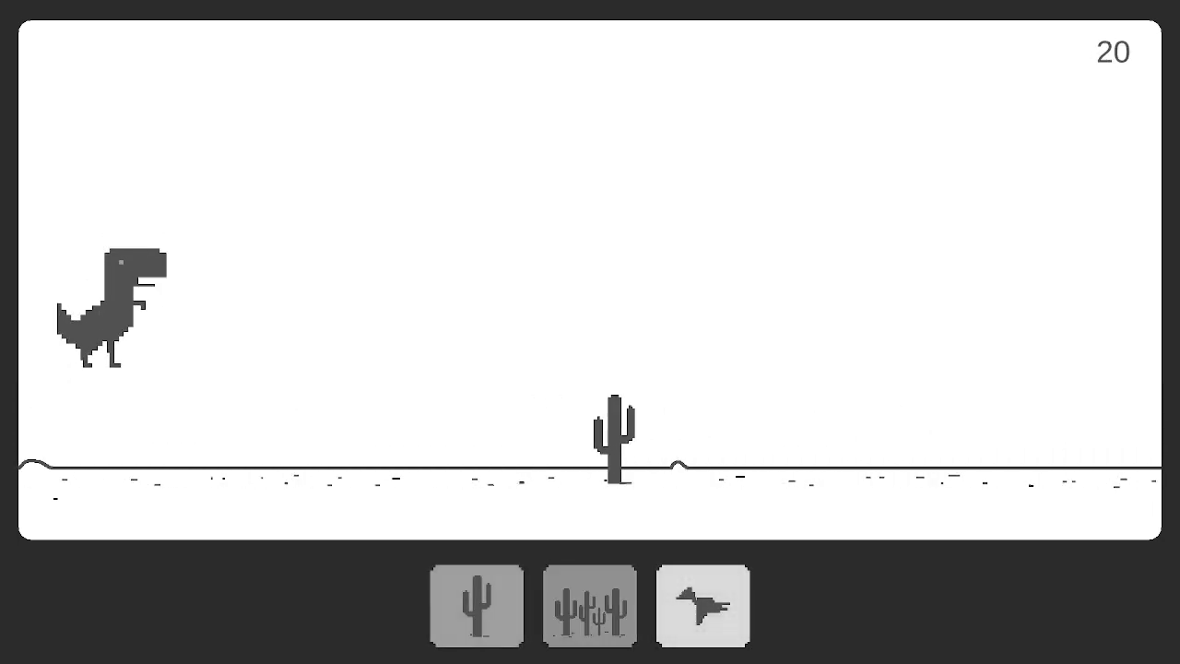
{"action": "key", "text": "2"}
{"action": "key", "text": "space"}
{"action": "key", "text": "1"}
{"action": "key", "text": "space"}
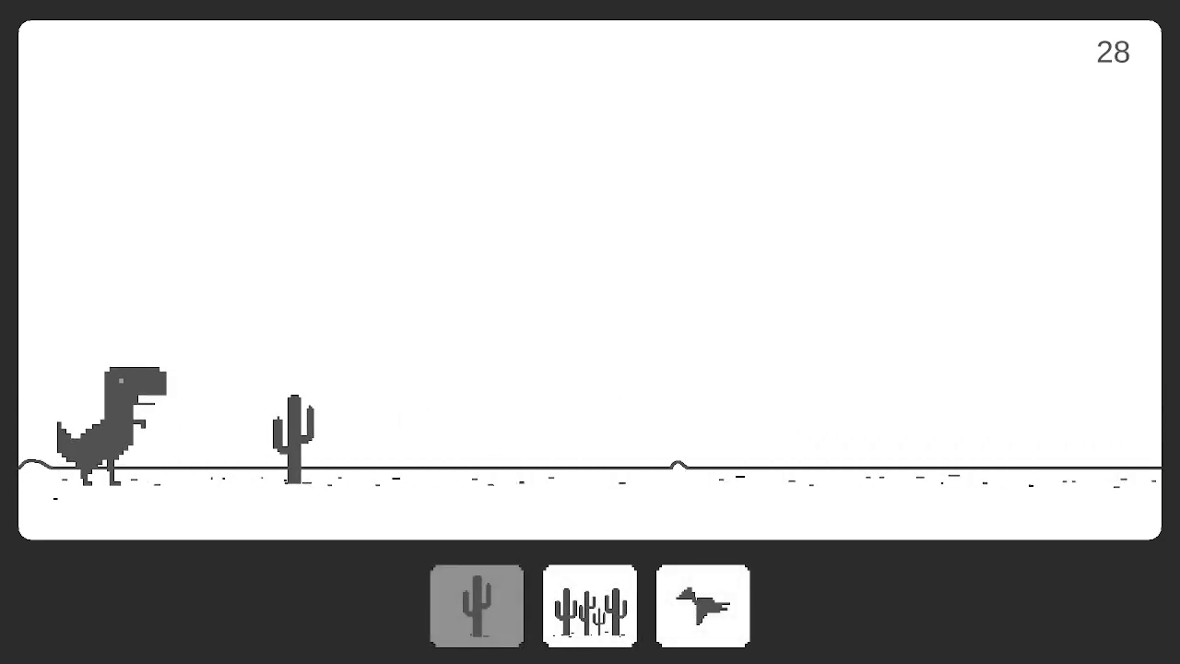
{"action": "key", "text": "space"}
{"action": "key", "text": "3"}
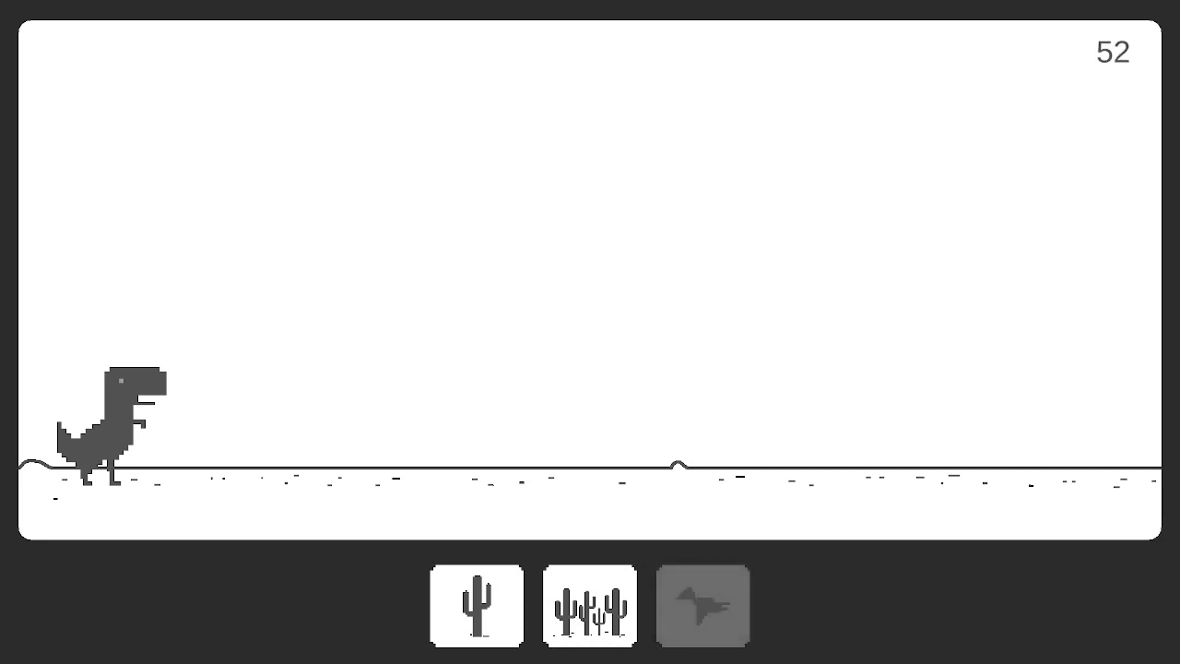
- Mix single cacti, triple clusters and a pterodactyl until the T-Rex trips
{"action": "key", "text": "1"}
{"action": "key", "text": "space"}
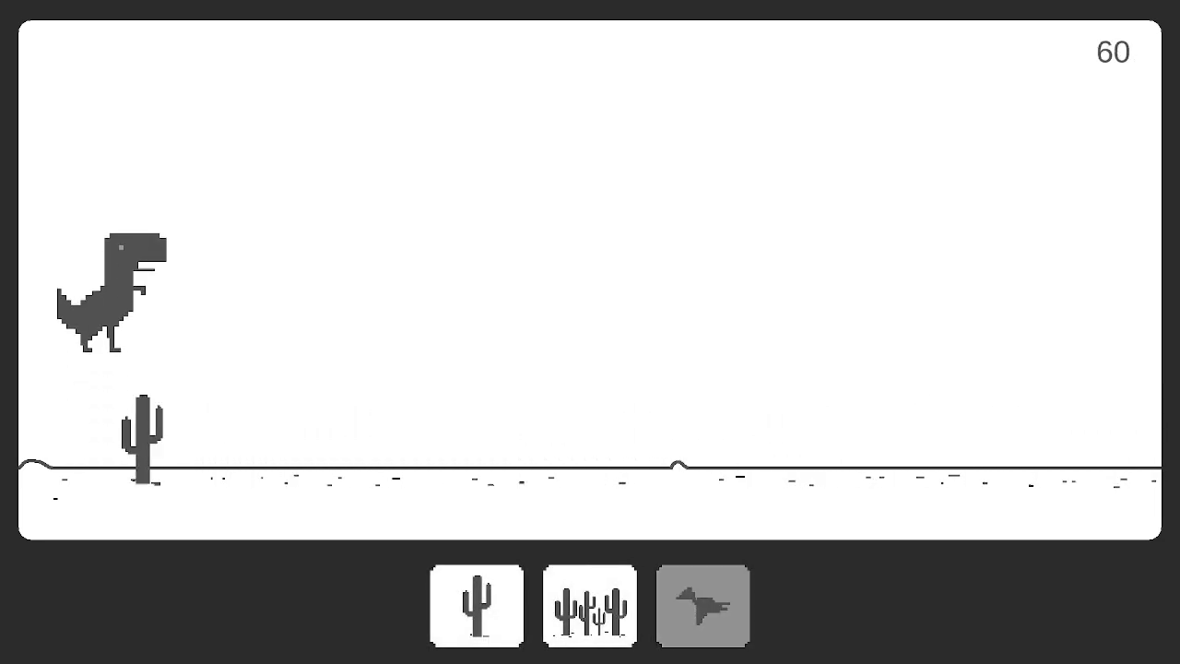
{"action": "key", "text": "3"}
{"action": "key", "text": "1"}
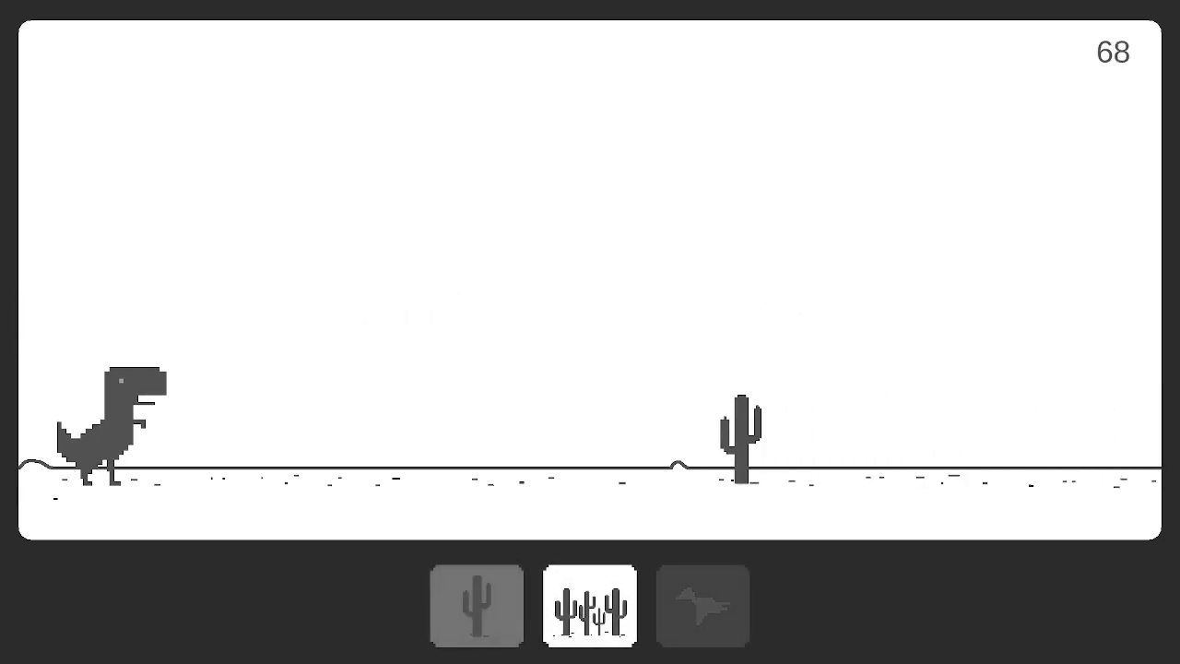
{"action": "key", "text": "2"}
{"action": "key", "text": "space"}
{"action": "key", "text": "space"}
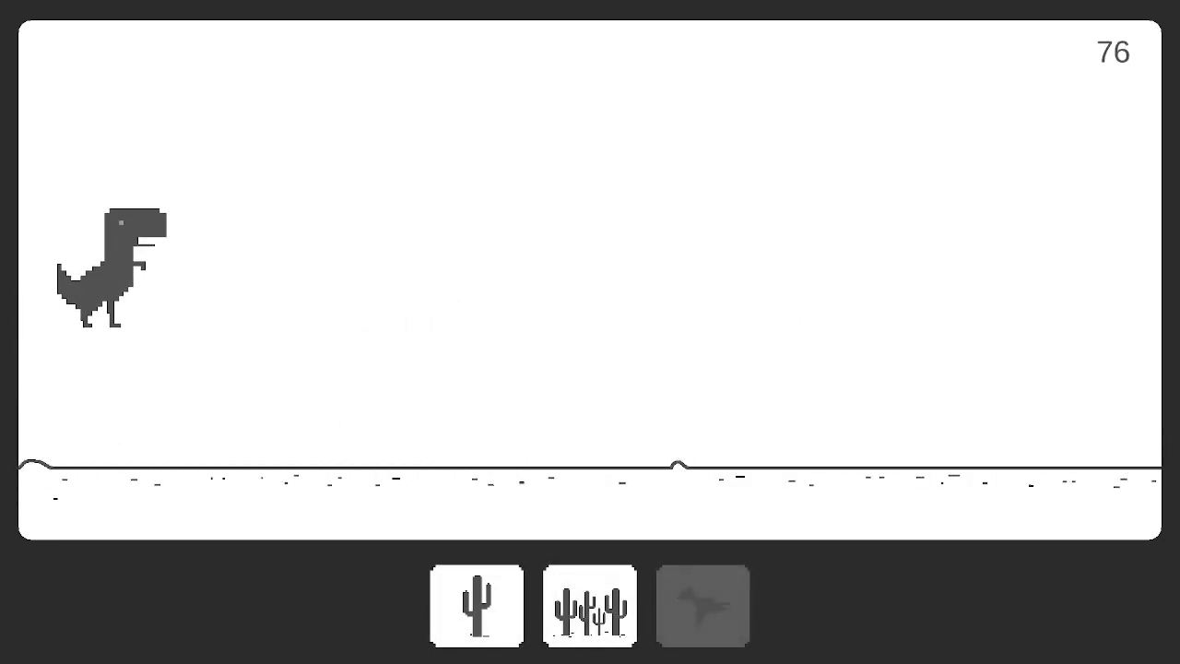
{"action": "key", "text": "1"}
{"action": "key", "text": "2"}
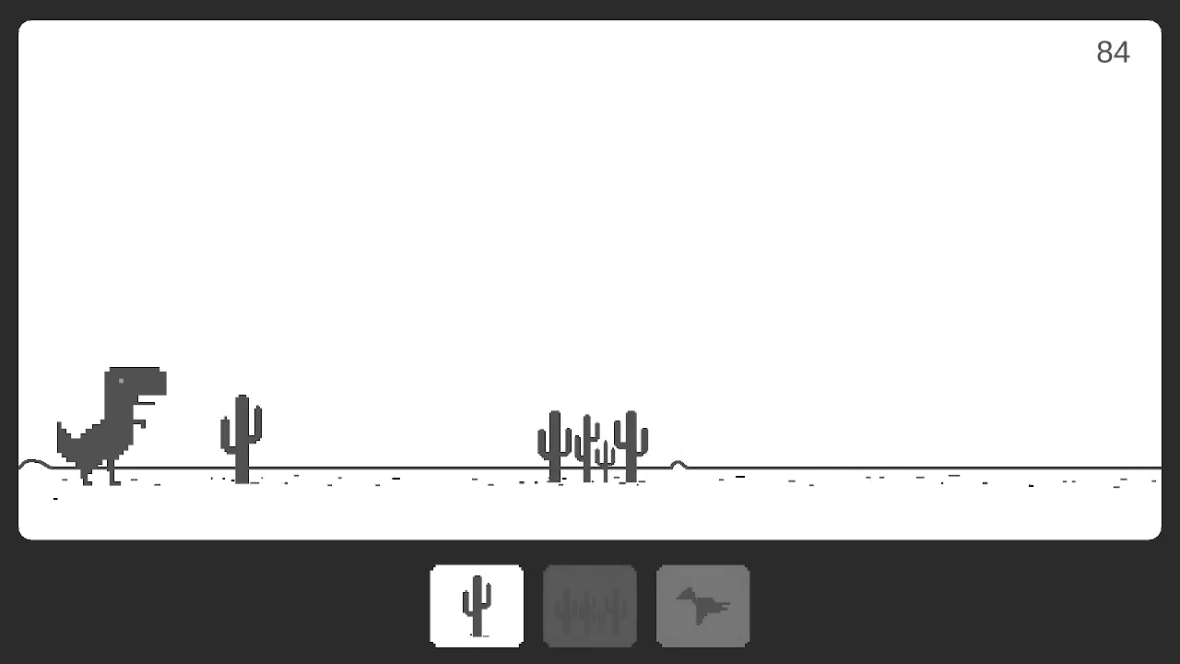
{"action": "key", "text": "space"}
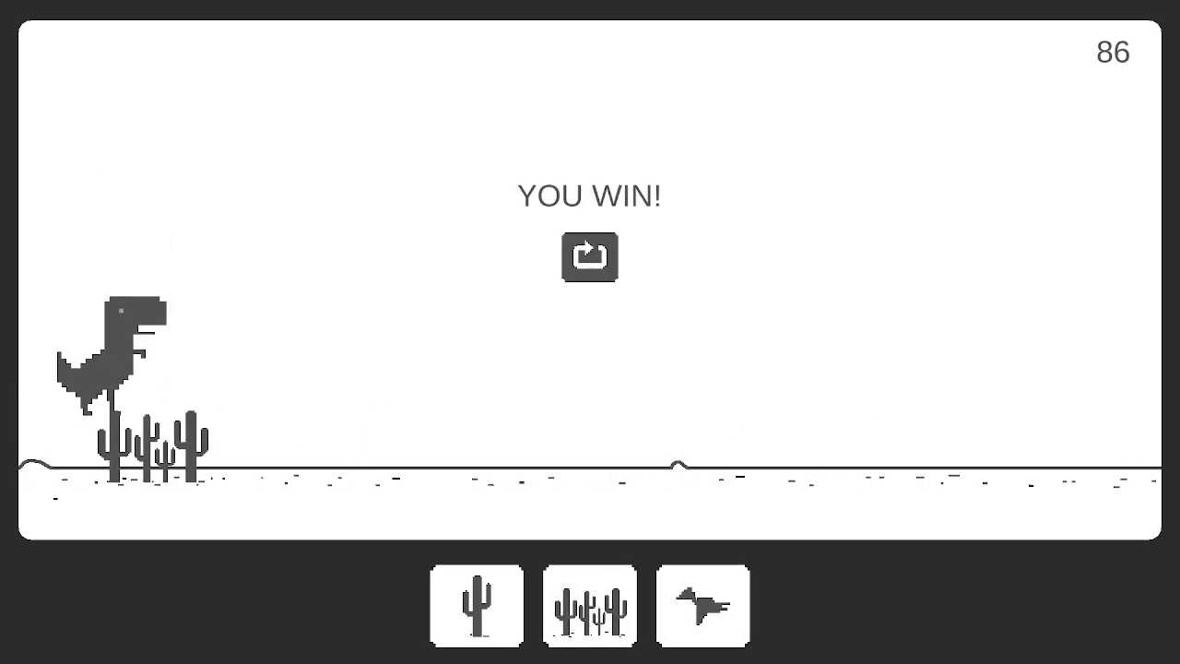
- Restart after the win and begin a new round of single cactus spawns
{"action": "key", "text": "space"}
{"action": "key", "text": "1"}
{"action": "key", "text": "space"}
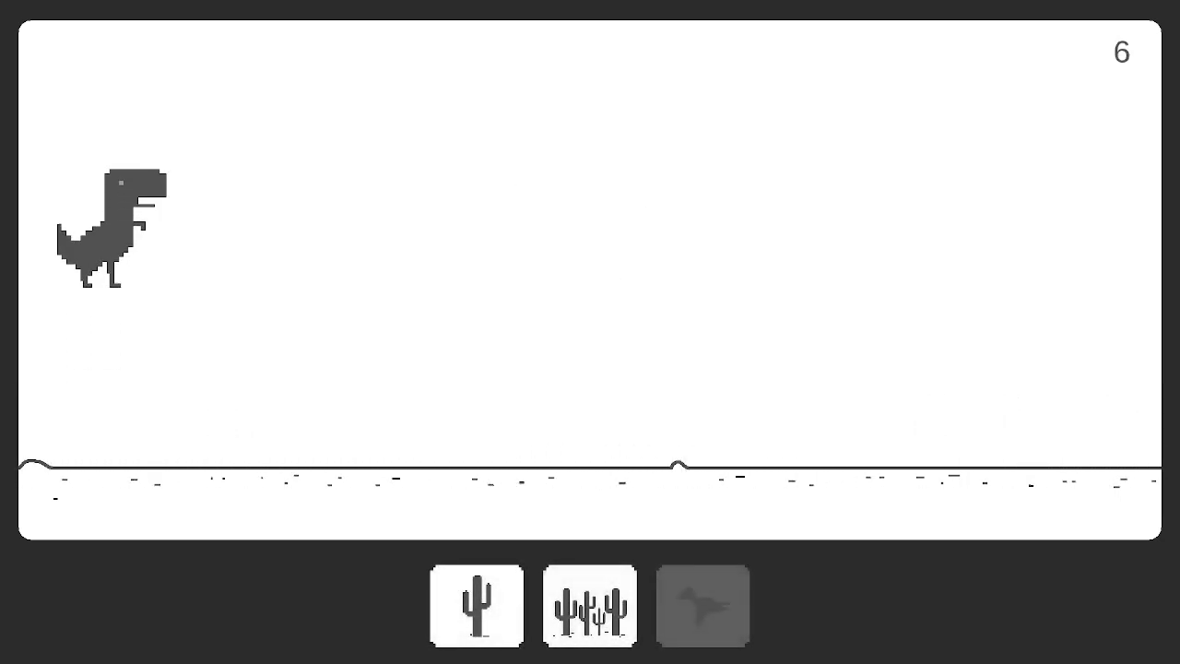
{"action": "key", "text": "3"}
{"action": "key", "text": "1"}
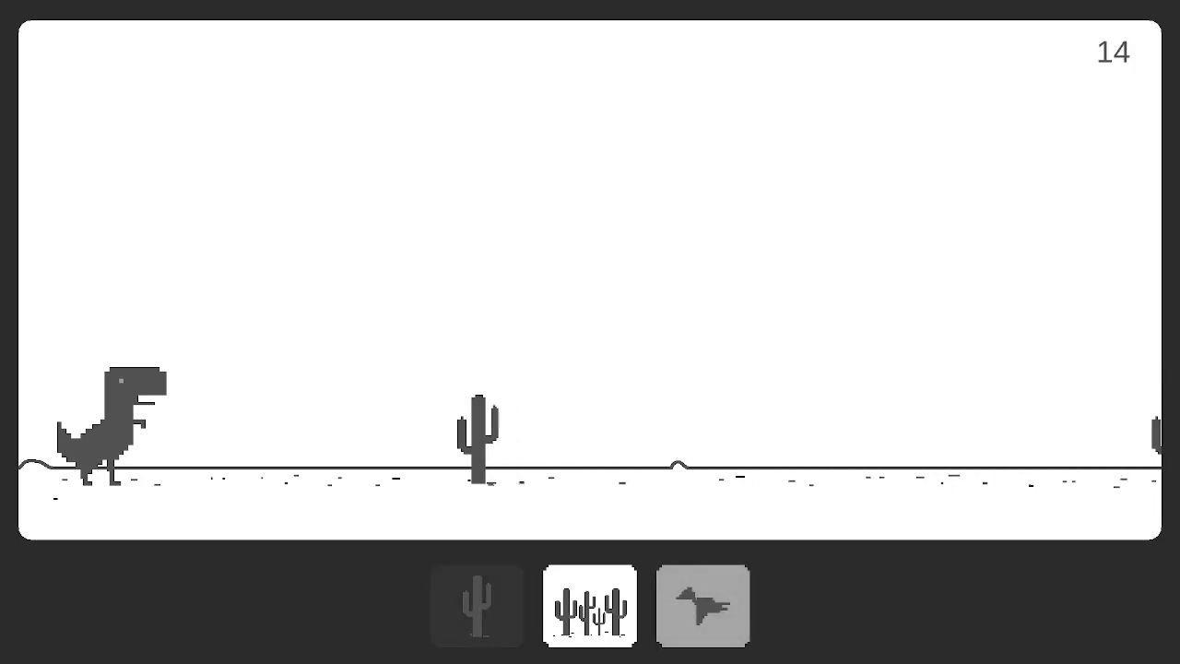
{"action": "key", "text": "1"}
{"action": "key", "text": "space"}
{"action": "key", "text": "1"}
{"action": "key", "text": "space"}
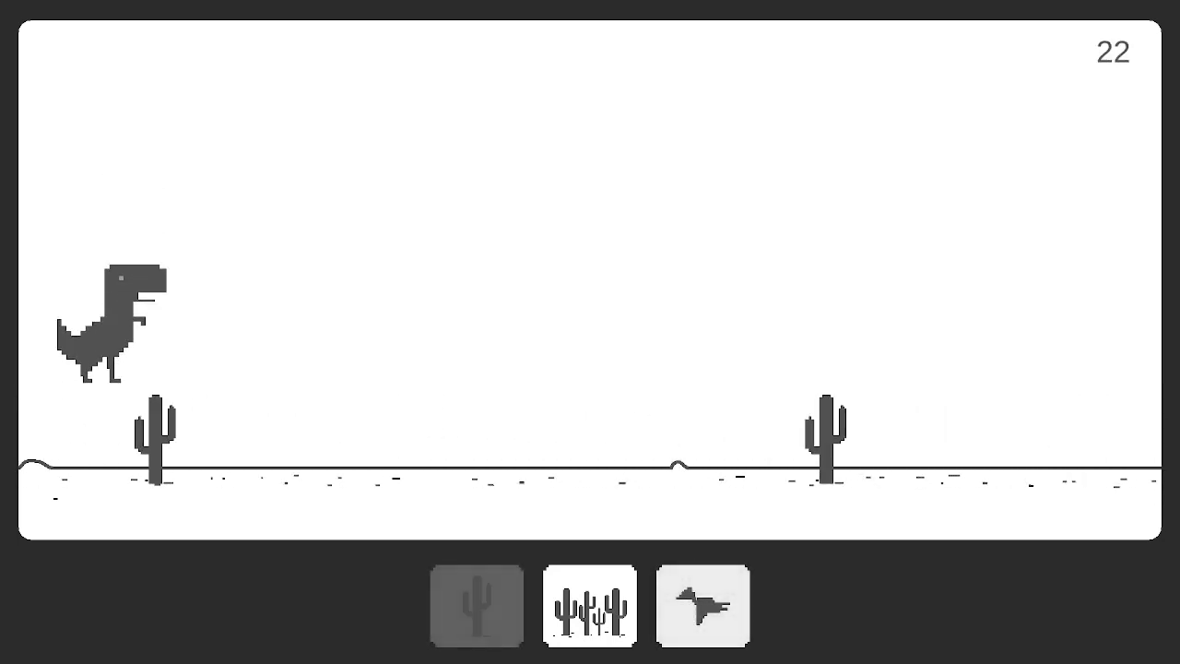
{"action": "key", "text": "1"}
- Spawn a steady stream of single cacti ahead of the running T-Rex
{"action": "key", "text": "space"}
{"action": "key", "text": "1"}
{"action": "key", "text": "space"}
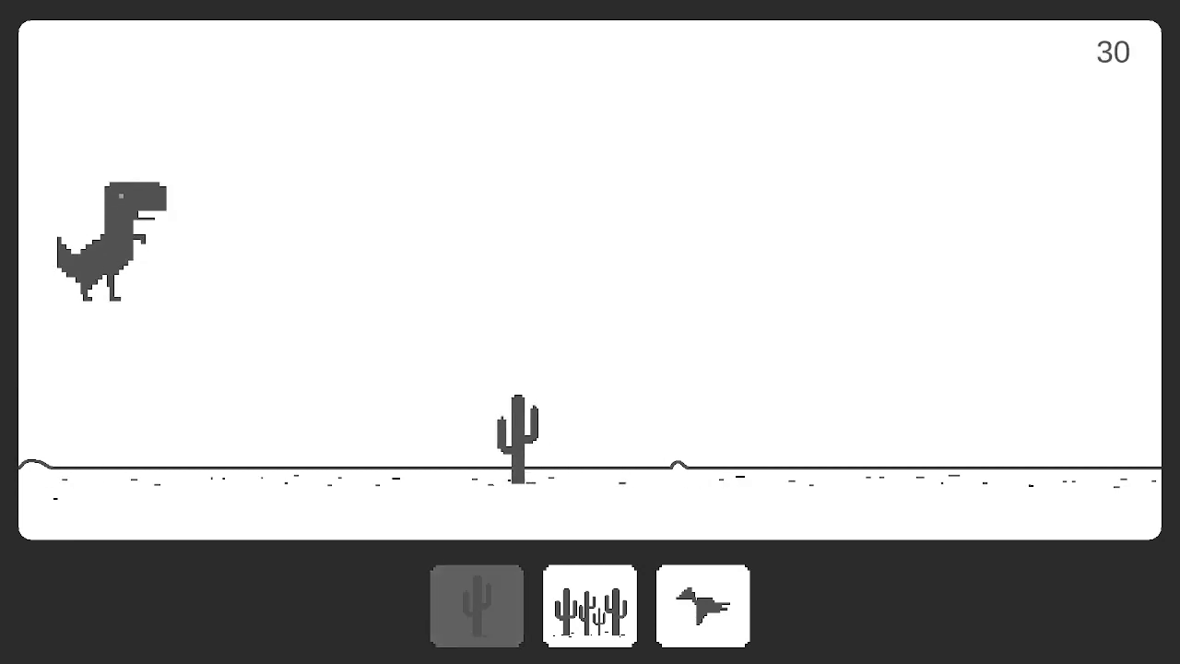
{"action": "key", "text": "1"}
{"action": "key", "text": "1"}
{"action": "key", "text": "space"}
{"action": "key", "text": "1"}
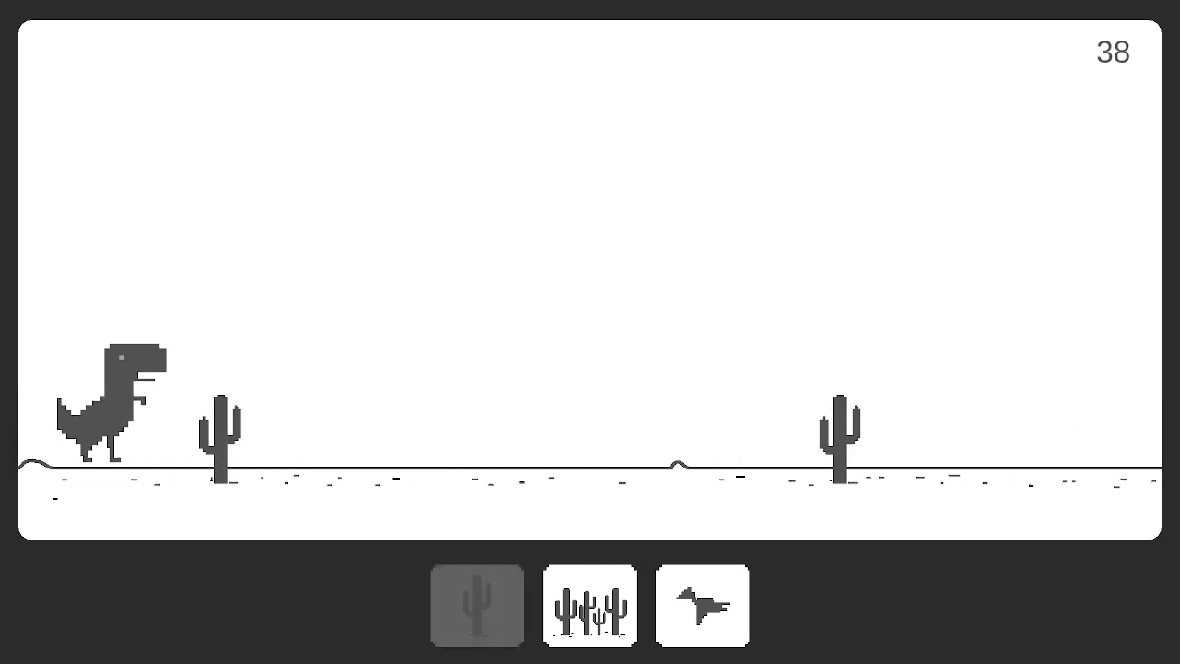
{"action": "key", "text": "space"}
{"action": "key", "text": "1"}
{"action": "key", "text": "space"}
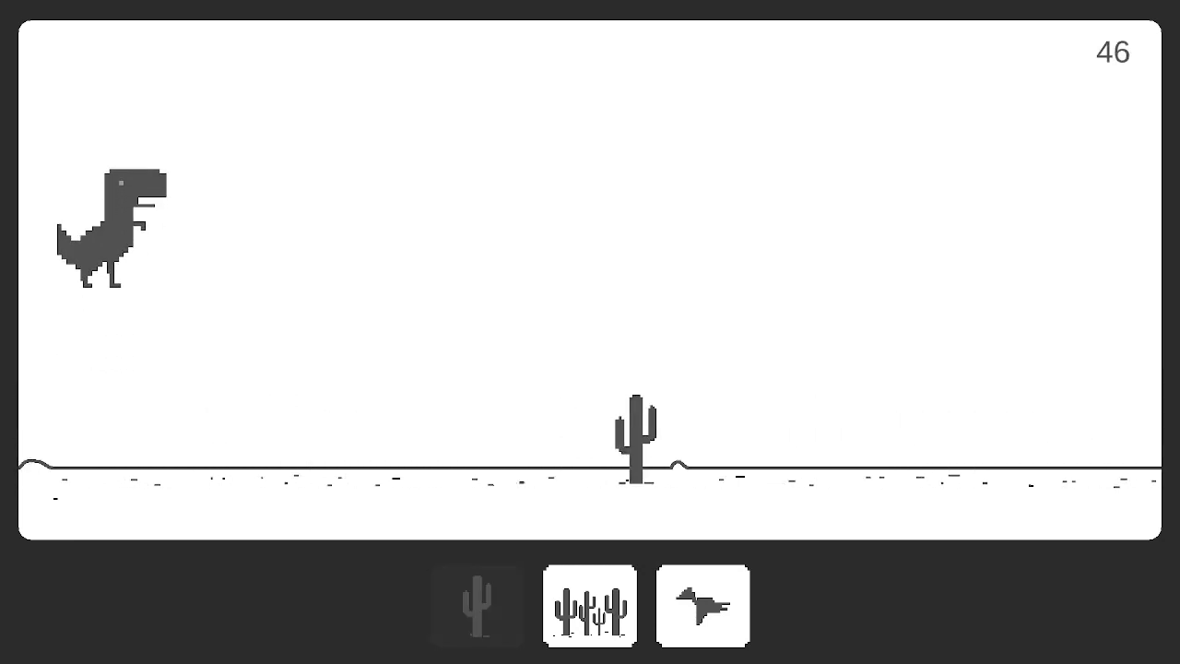
- Continue dropping single cacti into the T-Rex's path
{"action": "key", "text": "1"}
{"action": "key", "text": "space"}
{"action": "key", "text": "1"}
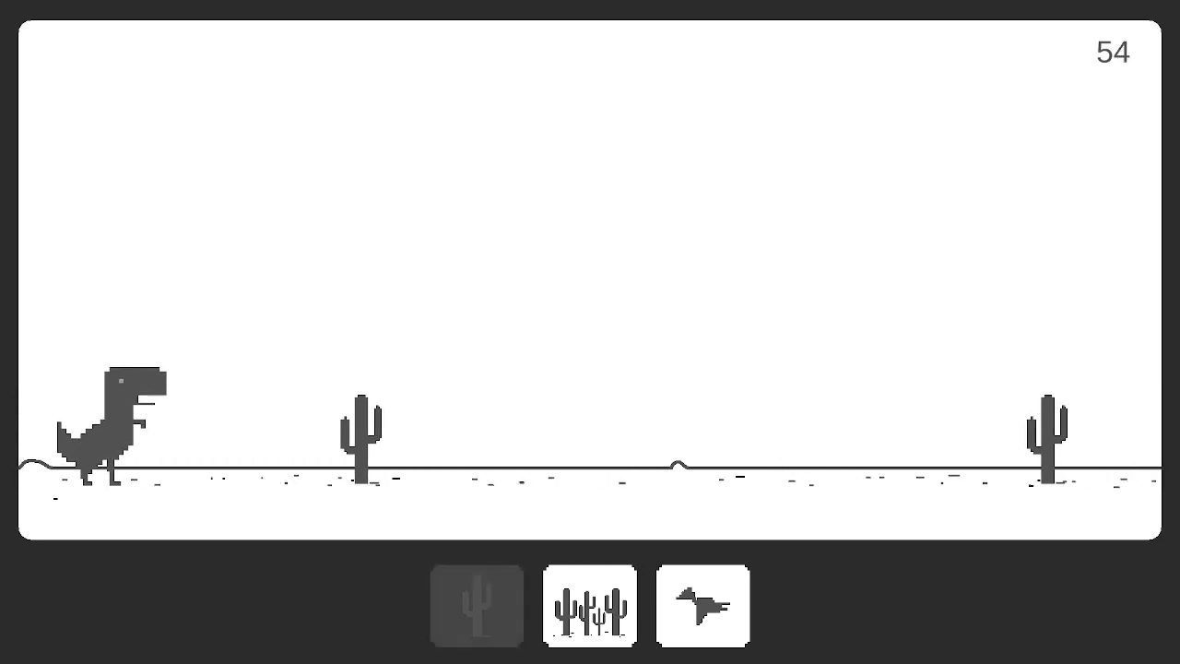
{"action": "key", "text": "space"}
{"action": "key", "text": "1"}
{"action": "key", "text": "space"}
{"action": "key", "text": "1"}
{"action": "key", "text": "space"}
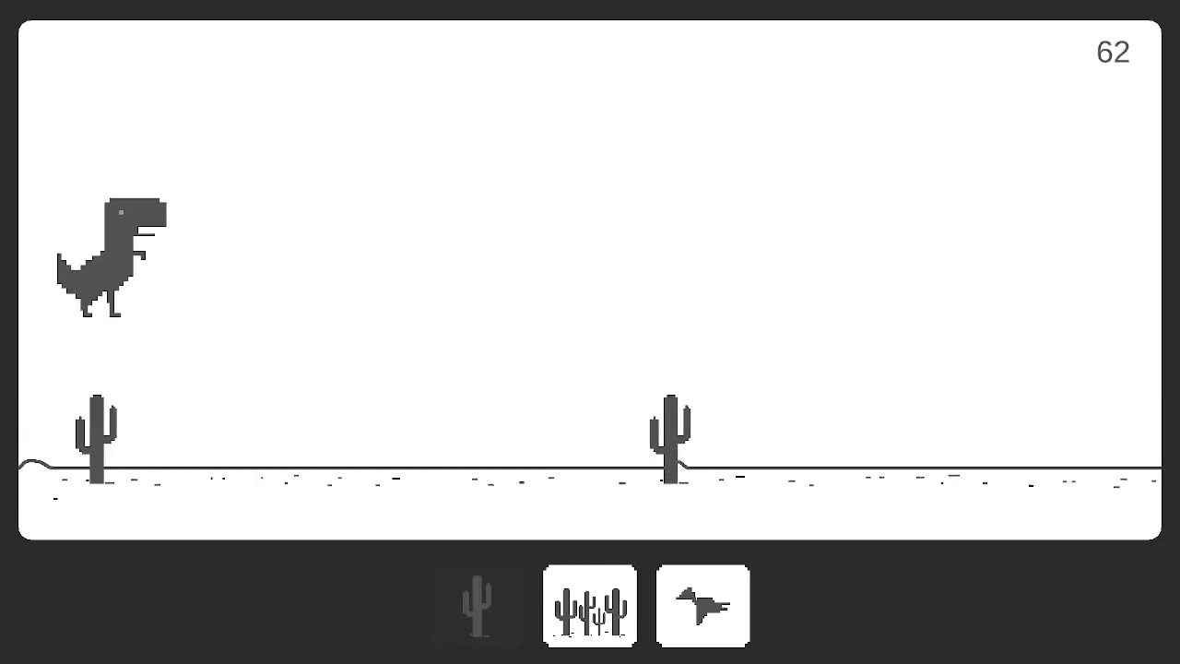
{"action": "key", "text": "1"}
- Place more single cacti, ending with one at the far right
{"action": "key", "text": "1"}
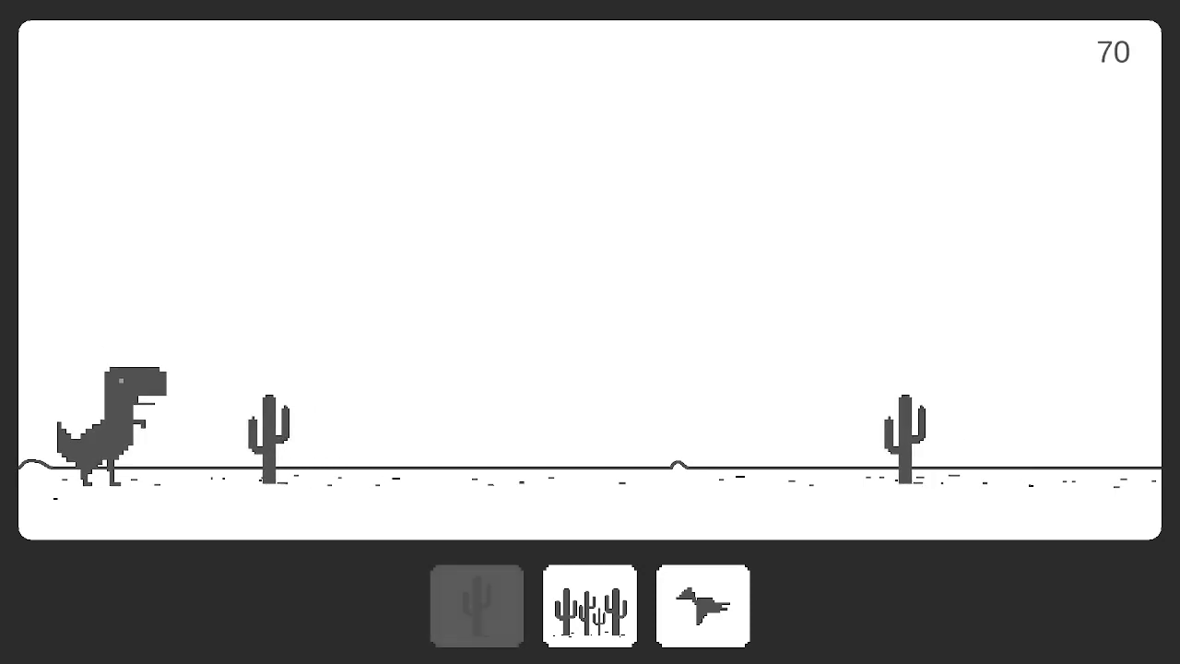
{"action": "key", "text": "space"}
{"action": "key", "text": "1"}
{"action": "key", "text": "1"}
{"action": "key", "text": "space"}
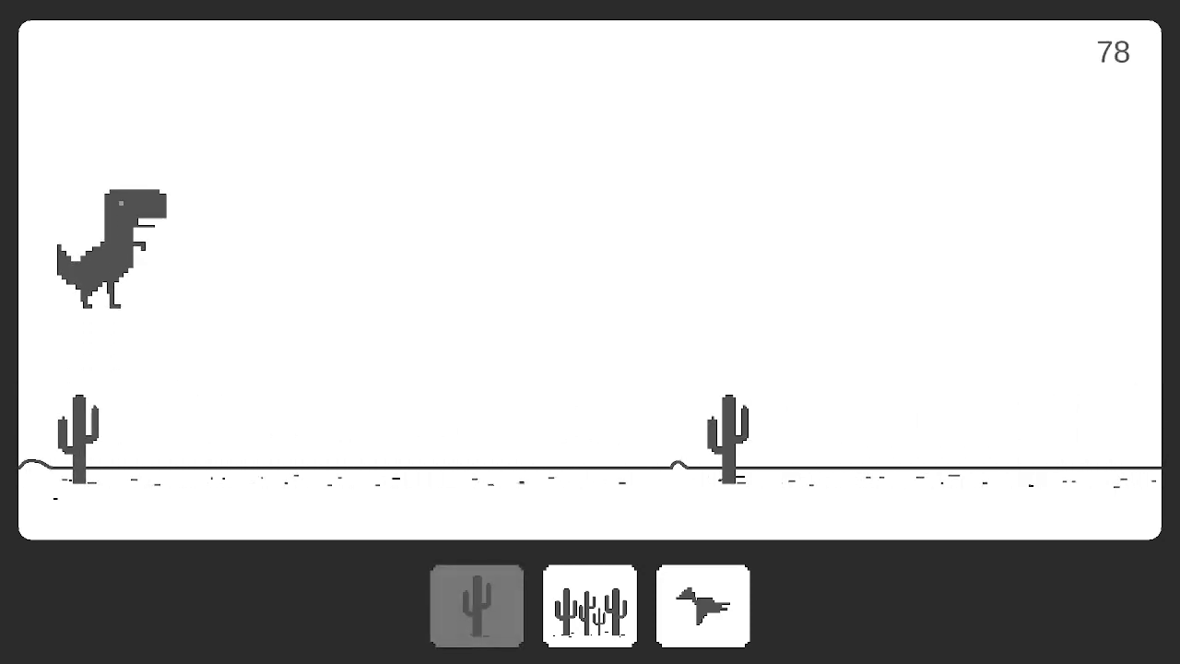
{"action": "key", "text": "1"}
{"action": "key", "text": "space"}
{"action": "key", "text": "1"}
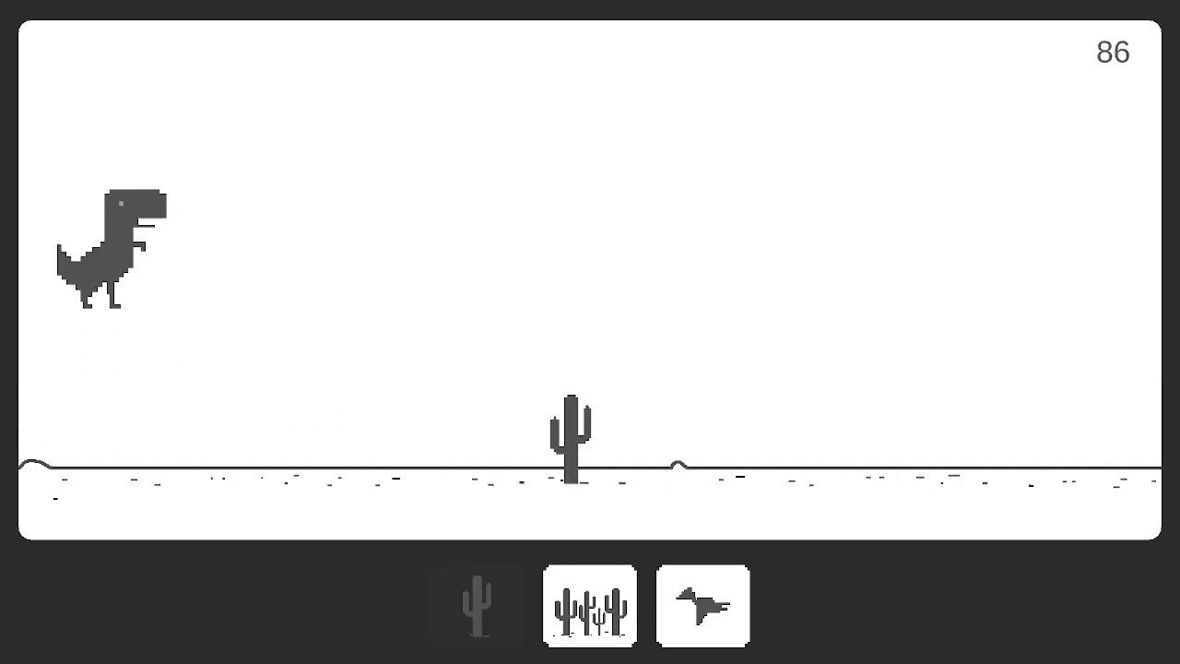
- Cycle between triple-cactus, pterodactyl and single-cactus spawns ahead of the T-Rex
{"action": "key", "text": "2"}
{"action": "key", "text": "3"}
{"action": "key", "text": "2"}
{"action": "key", "text": "1"}
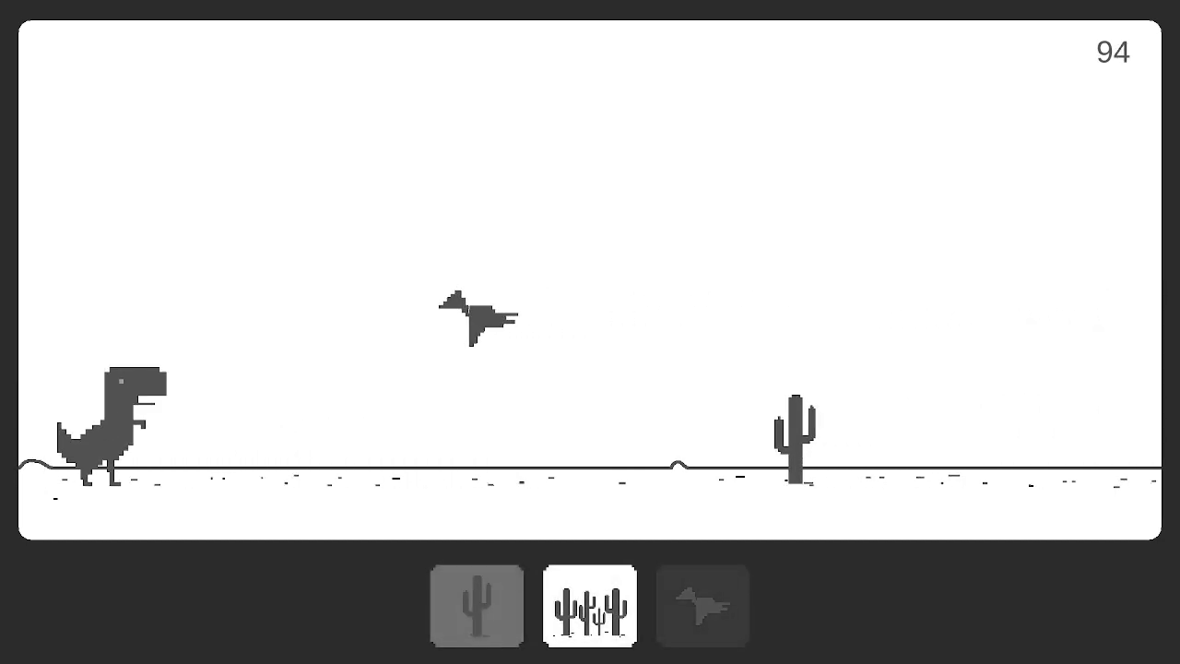
{"action": "key", "text": "2"}
{"action": "key", "text": "space"}
{"action": "key", "text": "1"}
{"action": "key", "text": "space"}
- Spawn more single cacti, briefly switching to a pterodactyl
{"action": "key", "text": "space"}
{"action": "key", "text": "1"}
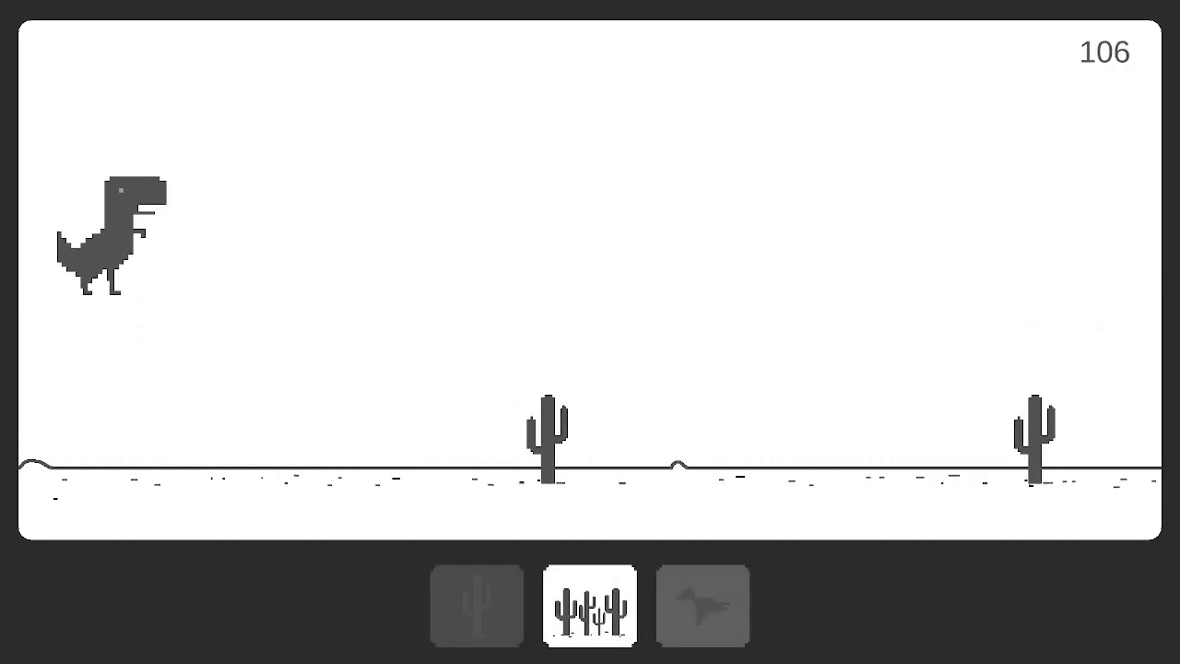
{"action": "key", "text": "space"}
{"action": "key", "text": "1"}
{"action": "key", "text": "1"}
{"action": "key", "text": "space"}
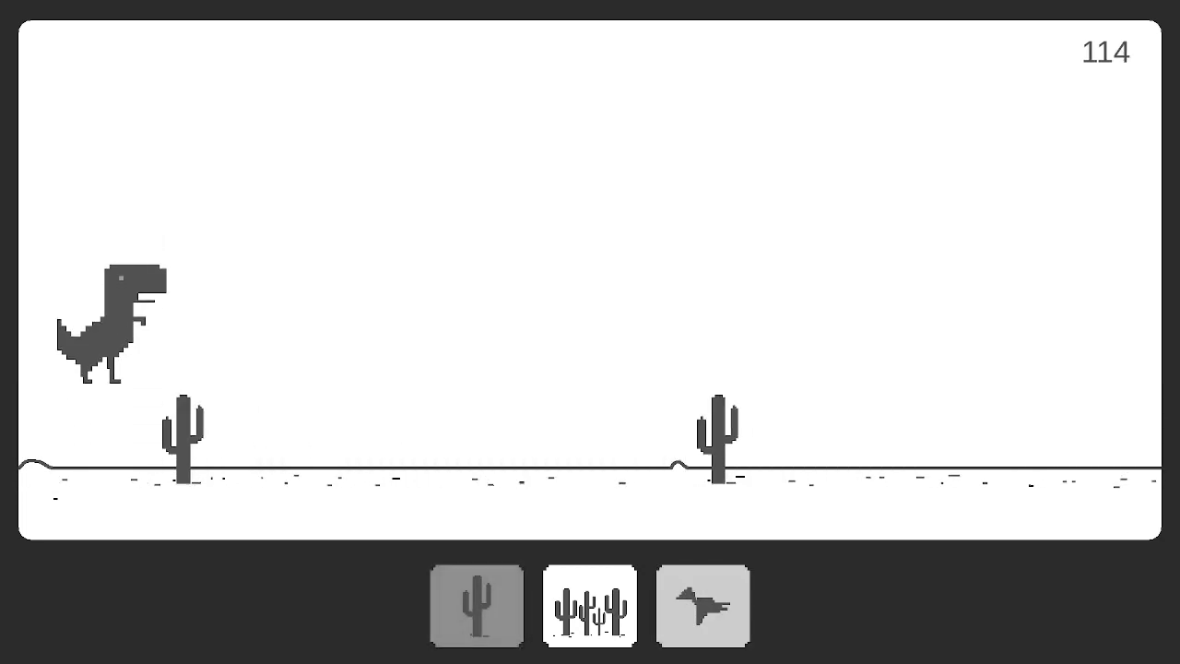
{"action": "key", "text": "3"}
{"action": "key", "text": "space"}
{"action": "key", "text": "space"}
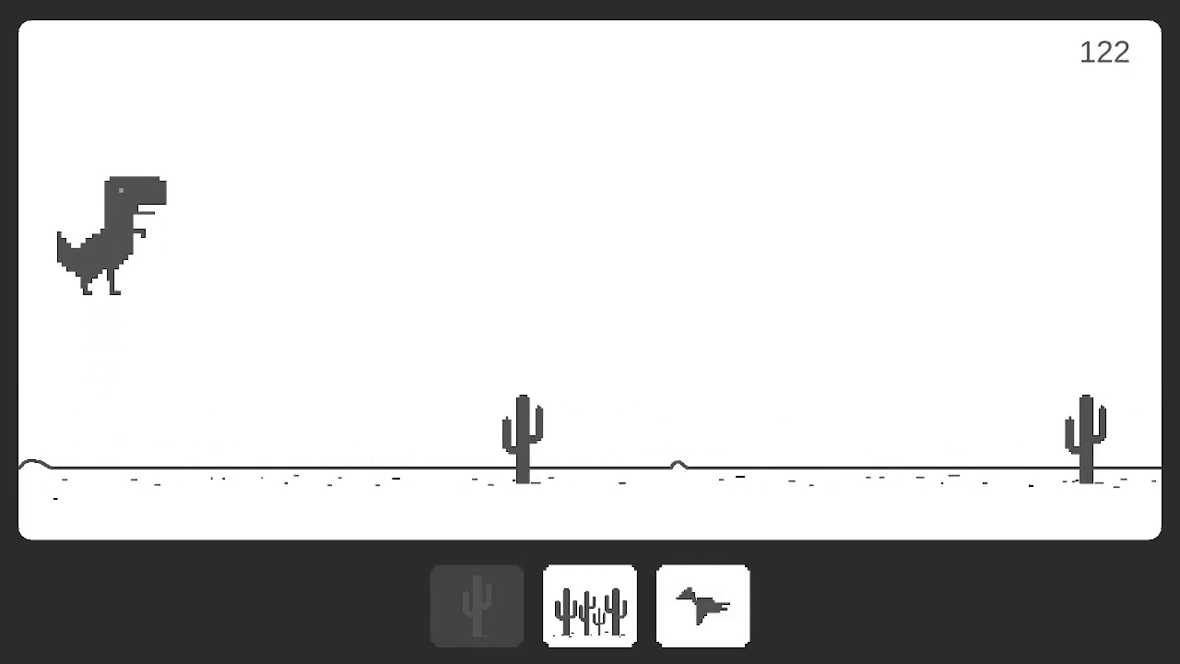
{"action": "key", "text": "1"}
{"action": "key", "text": "space"}
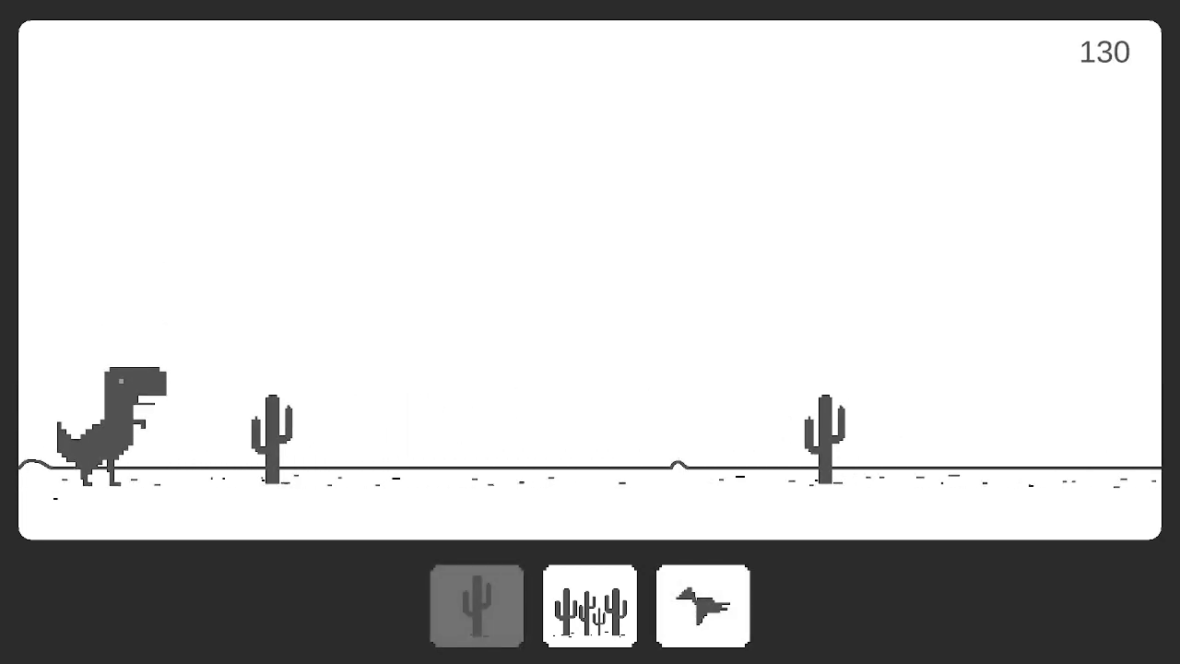
{"action": "key", "text": "space"}
{"action": "key", "text": "1"}
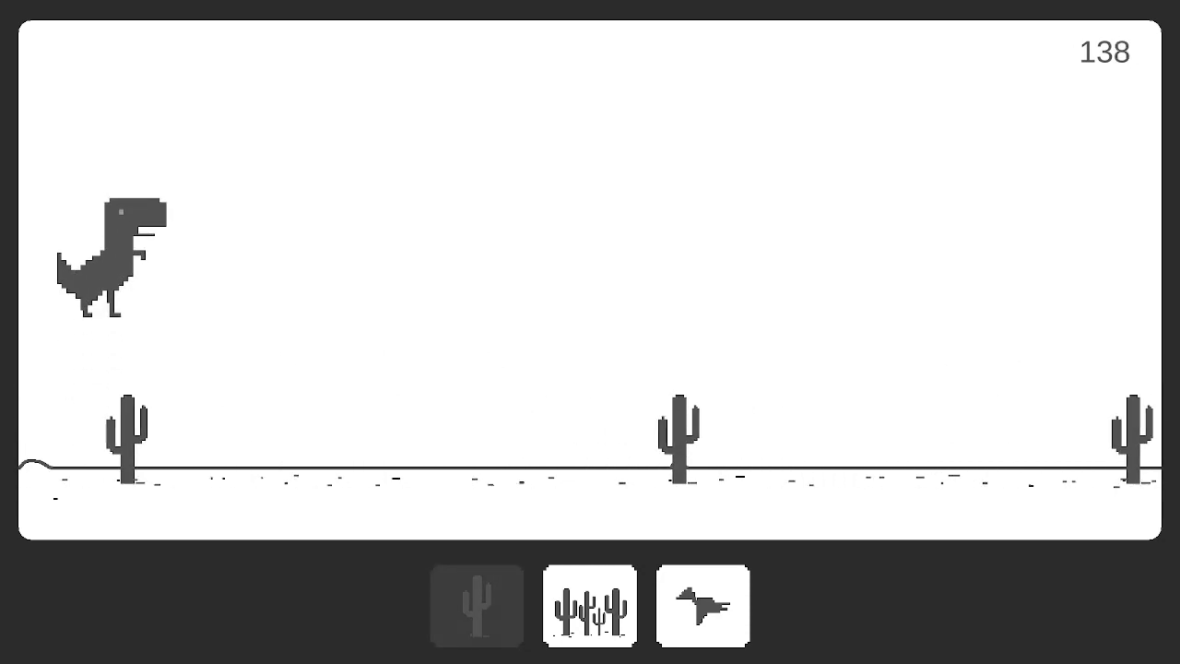
- Switch to triple cactus clusters and spawn several in a row
{"action": "key", "text": "2"}
{"action": "key", "text": "space"}
{"action": "key", "text": "space"}
{"action": "key", "text": "2"}
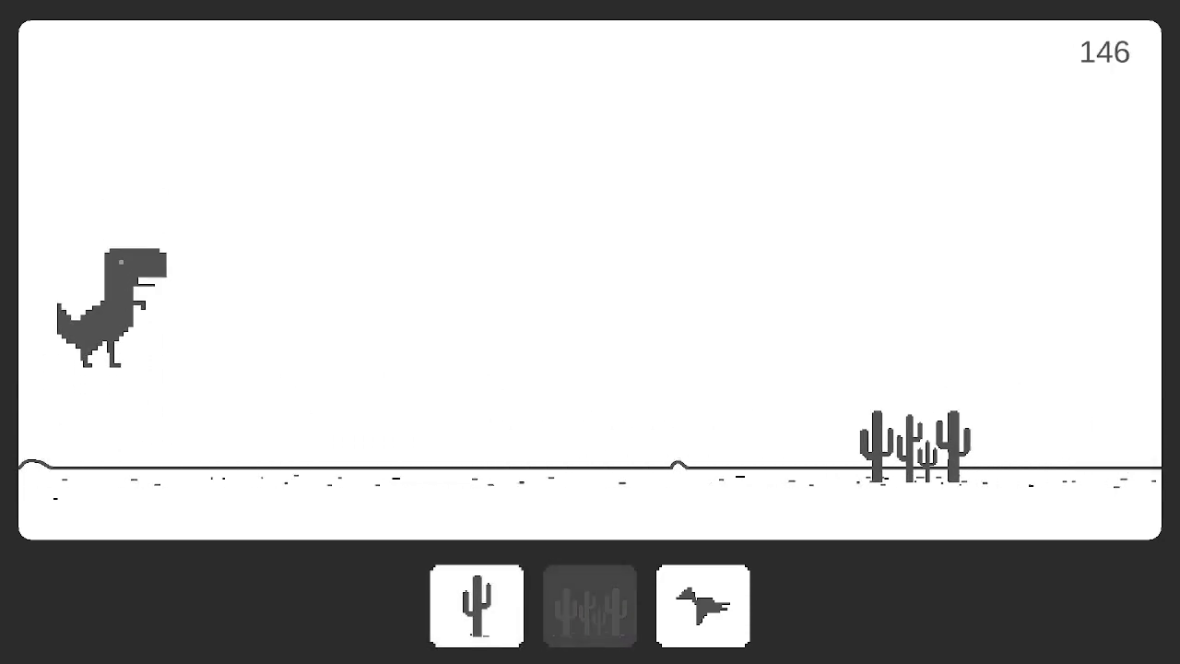
{"action": "key", "text": "space"}
{"action": "key", "text": "2"}
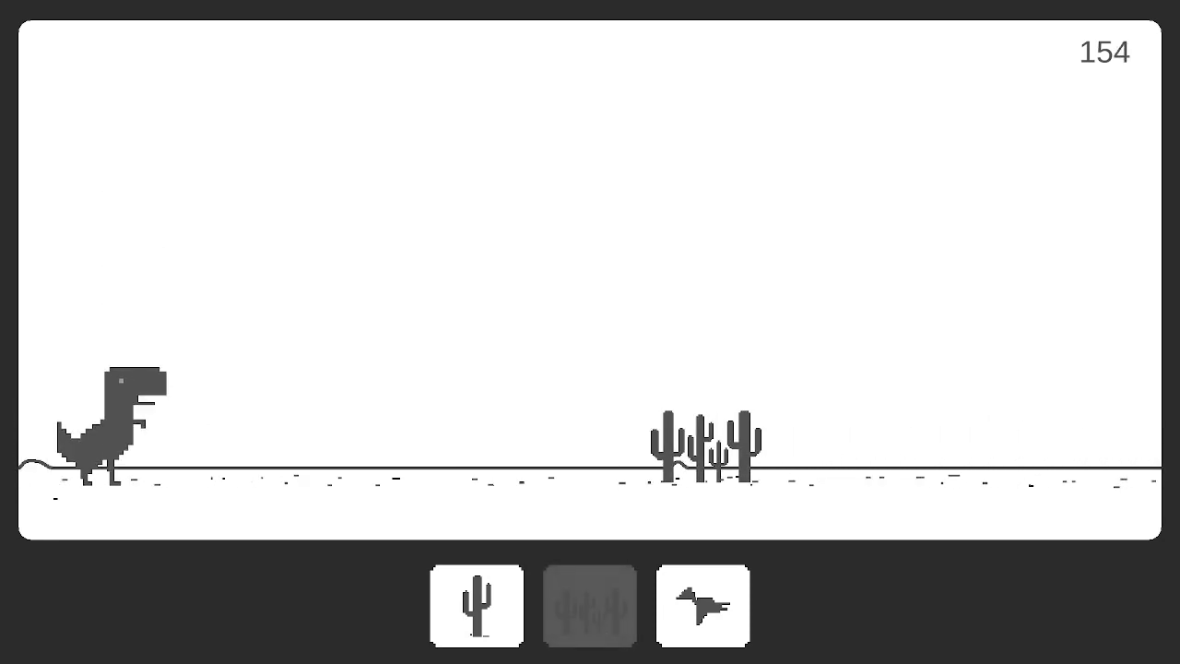
{"action": "key", "text": "space"}
{"action": "key", "text": "2"}
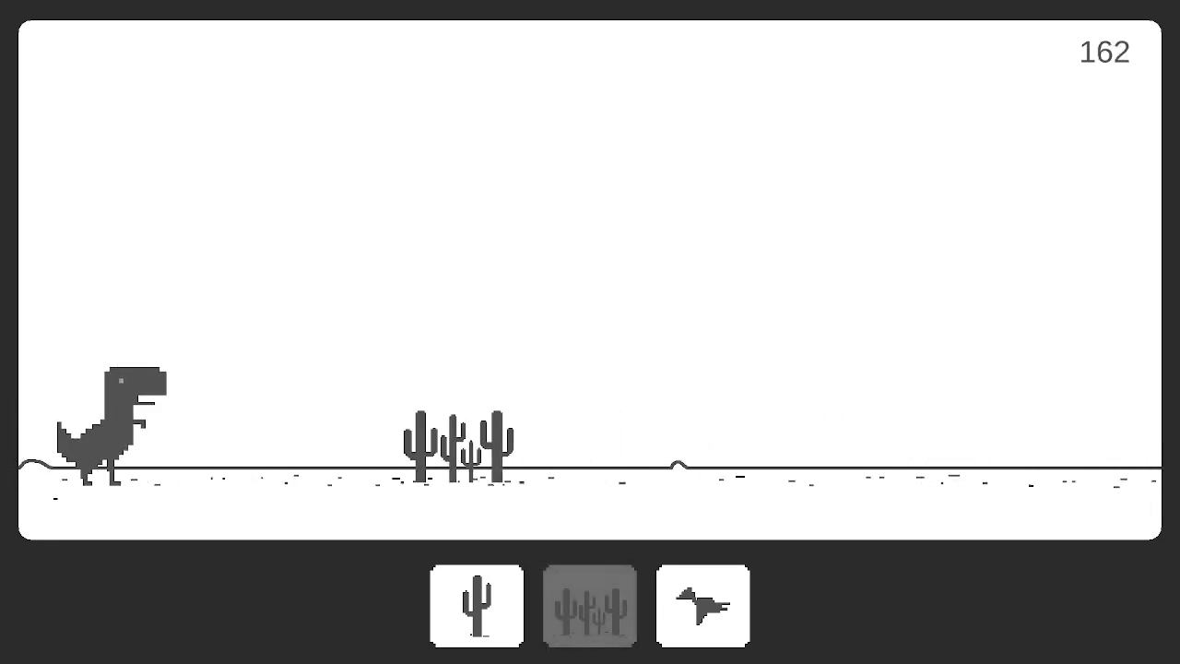
{"action": "key", "text": "space"}
- Send a pterodactyl, then resume triple cactus clusters
{"action": "key", "text": "2"}
{"action": "key", "text": "3"}
{"action": "key", "text": "2"}
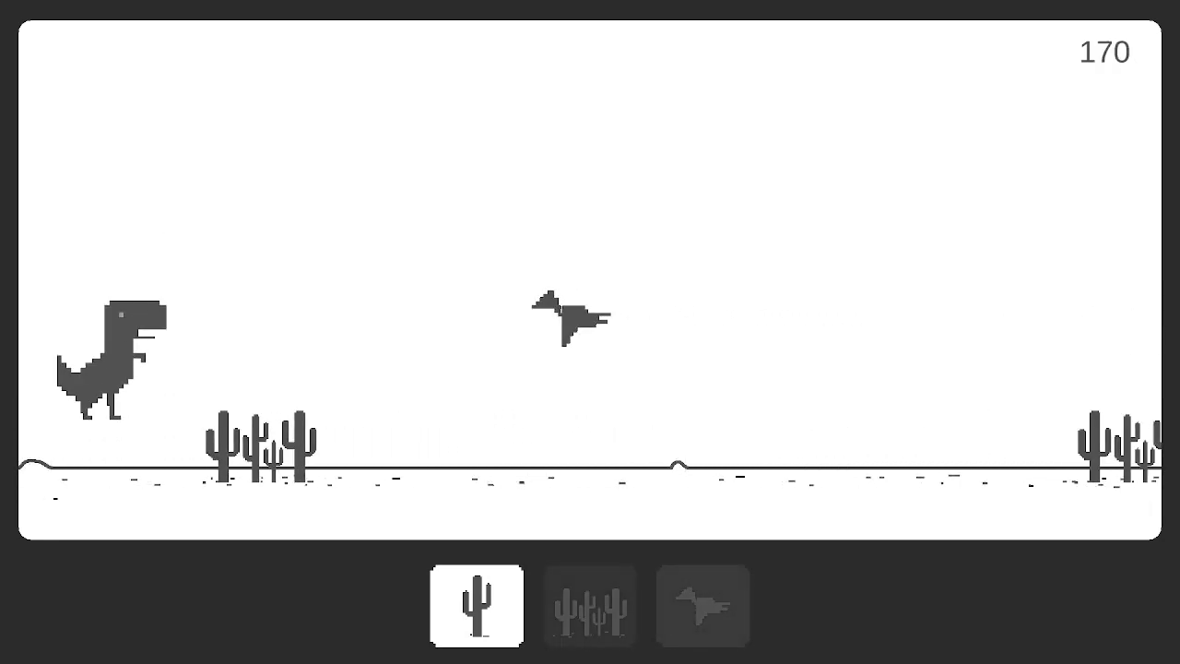
{"action": "key", "text": "space"}
{"action": "key", "text": "2"}
{"action": "key", "text": "space"}
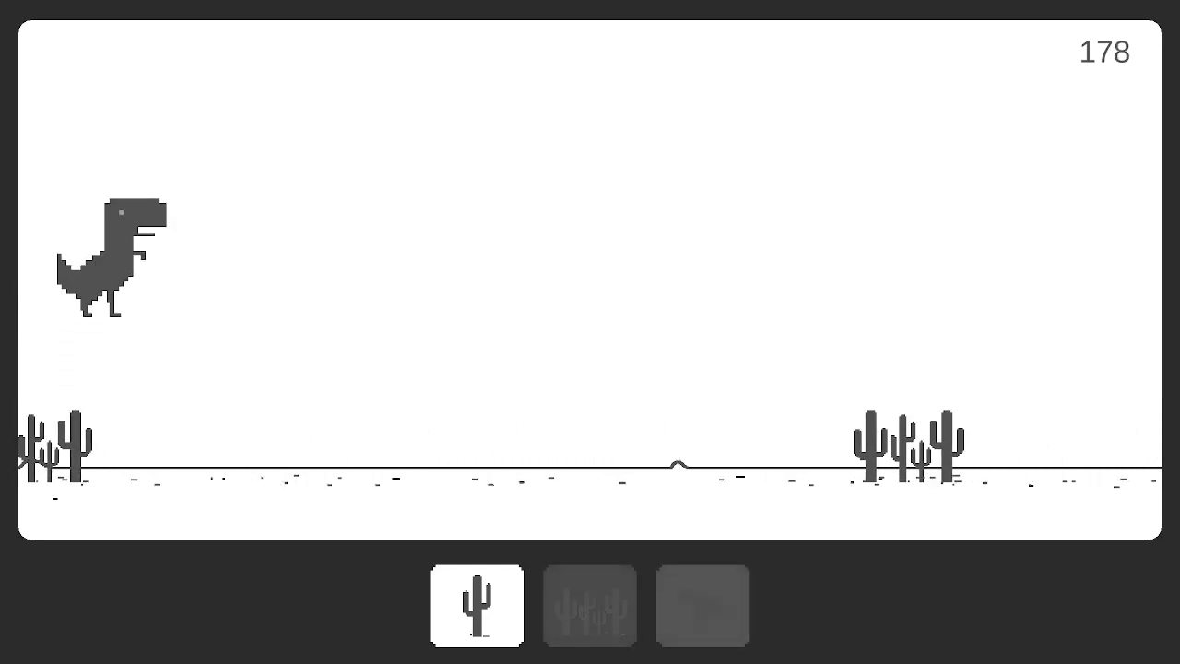
- Keep launching triple cactus clusters at the jumping T-Rex
{"action": "key", "text": "space"}
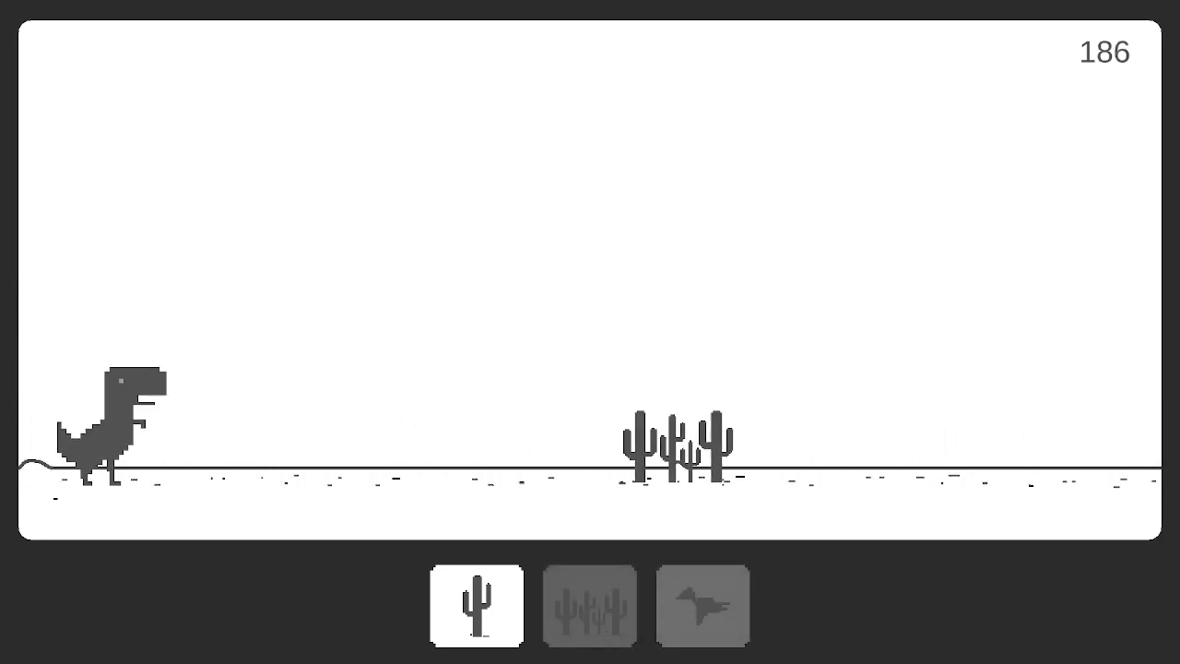
{"action": "key", "text": "2"}
{"action": "key", "text": "space"}
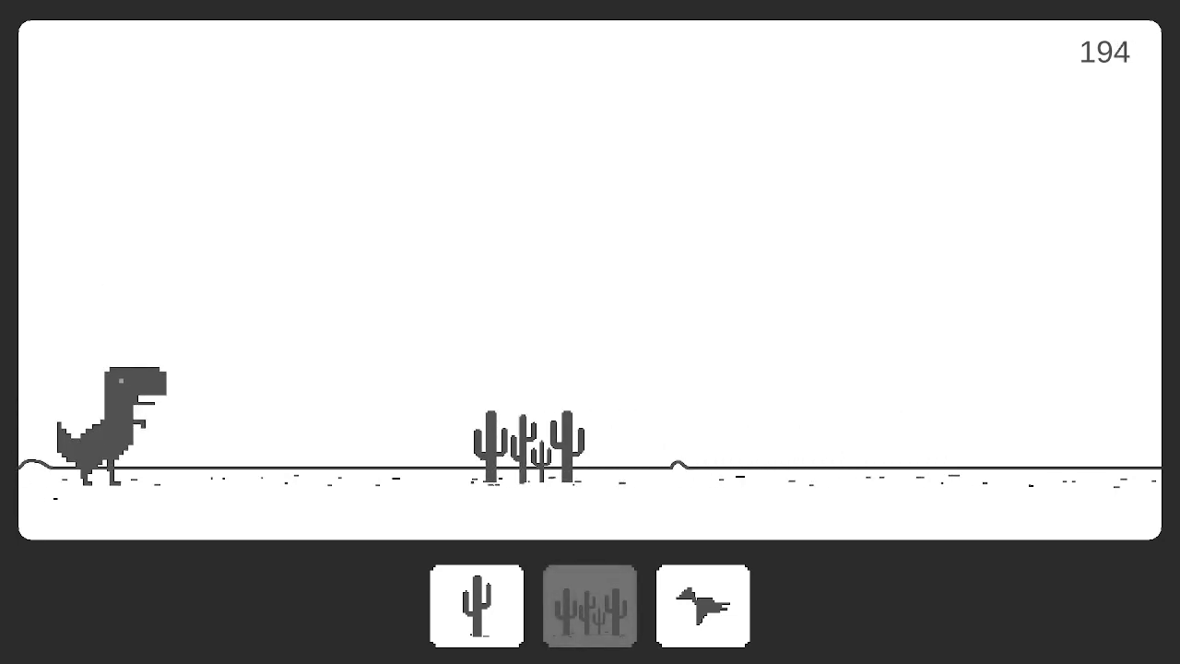
{"action": "key", "text": "2"}
{"action": "key", "text": "space"}
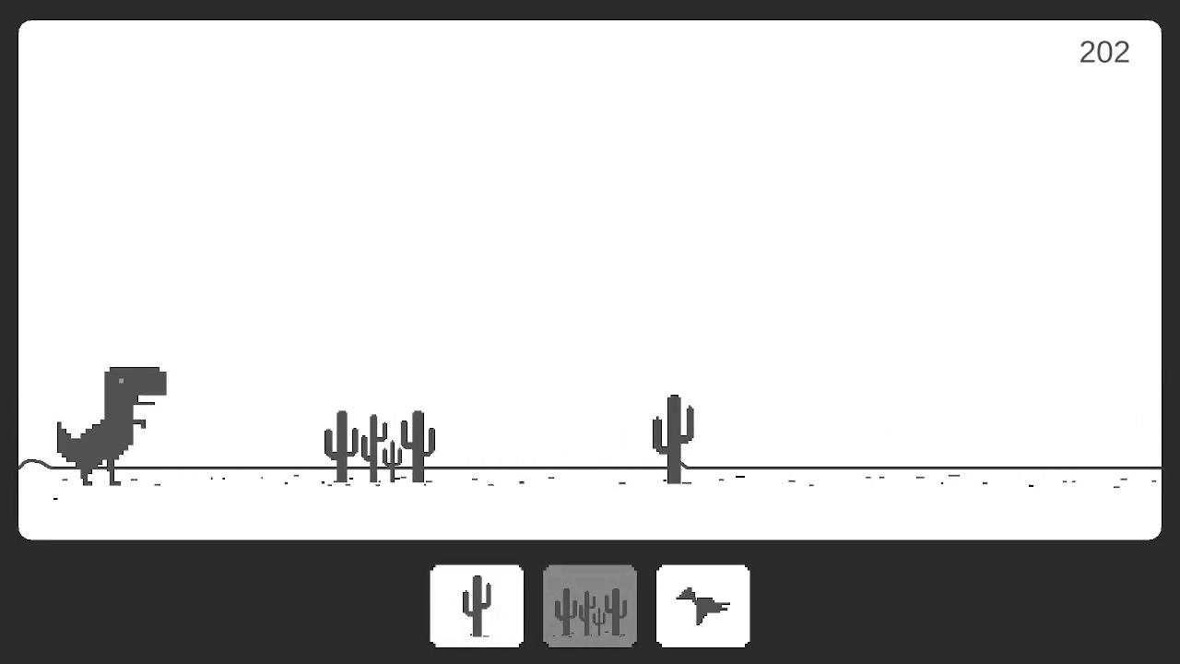
{"action": "key", "text": "2"}
{"action": "key", "text": "space"}
- Add single cacti and a close triple cluster, tripping the T-Rex at score 233
{"action": "key", "text": "1"}
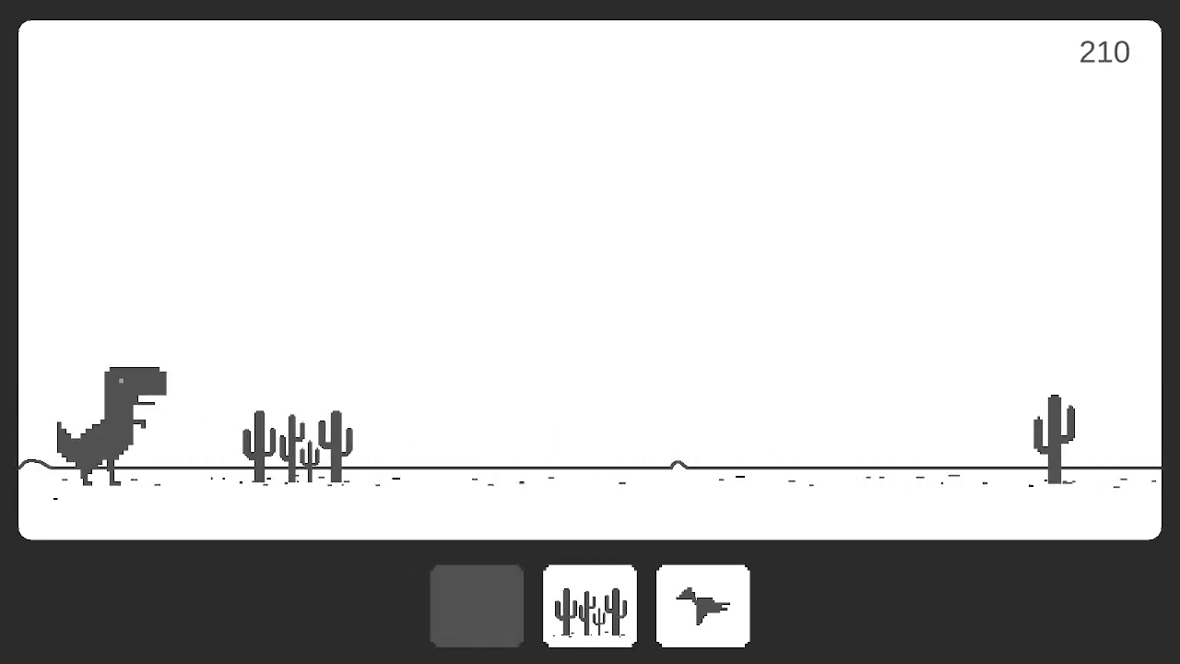
{"action": "key", "text": "space"}
{"action": "key", "text": "space"}
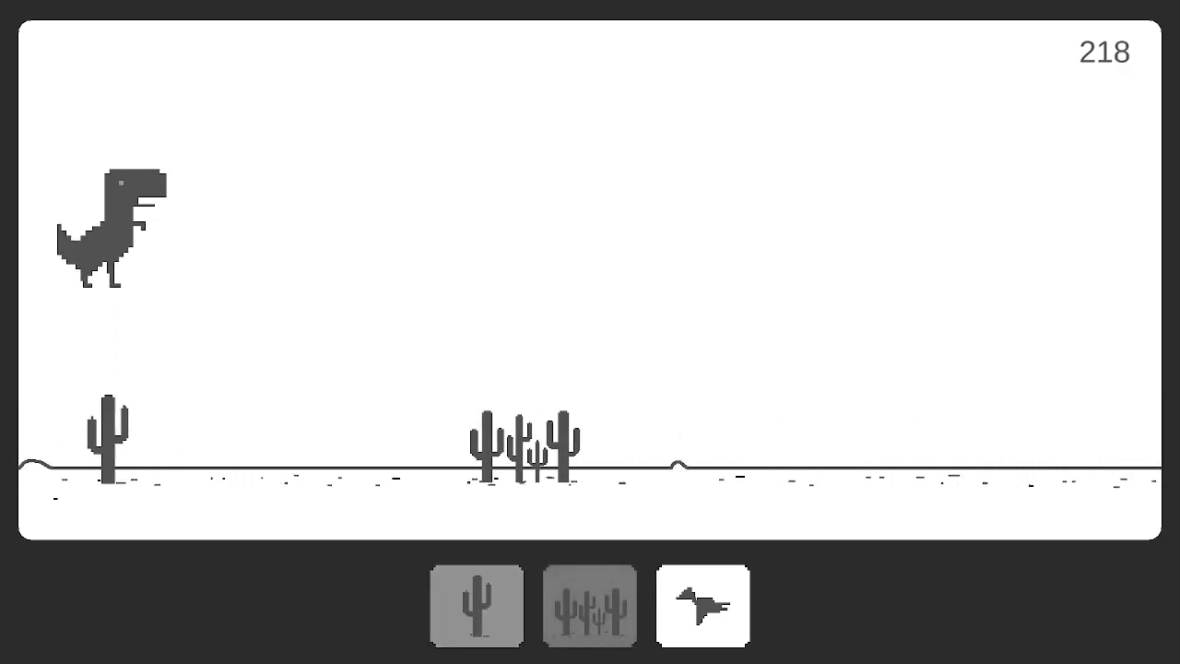
{"action": "key", "text": "space"}
{"action": "key", "text": "1"}
{"action": "key", "text": "2"}
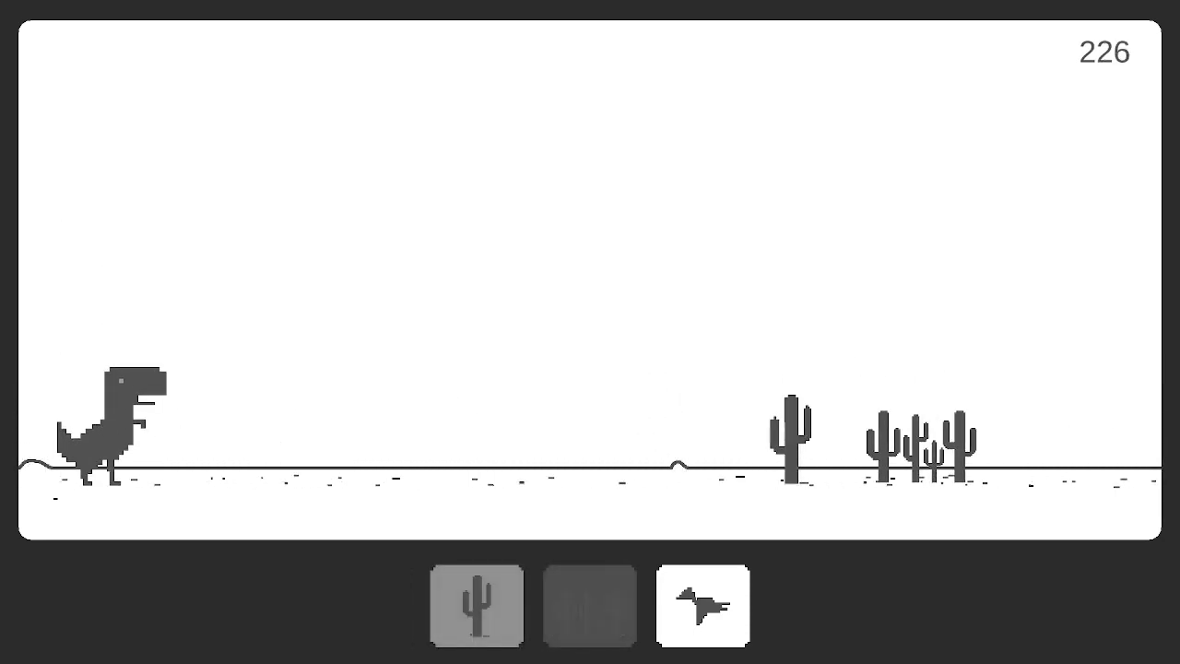
{"action": "key", "text": "space"}
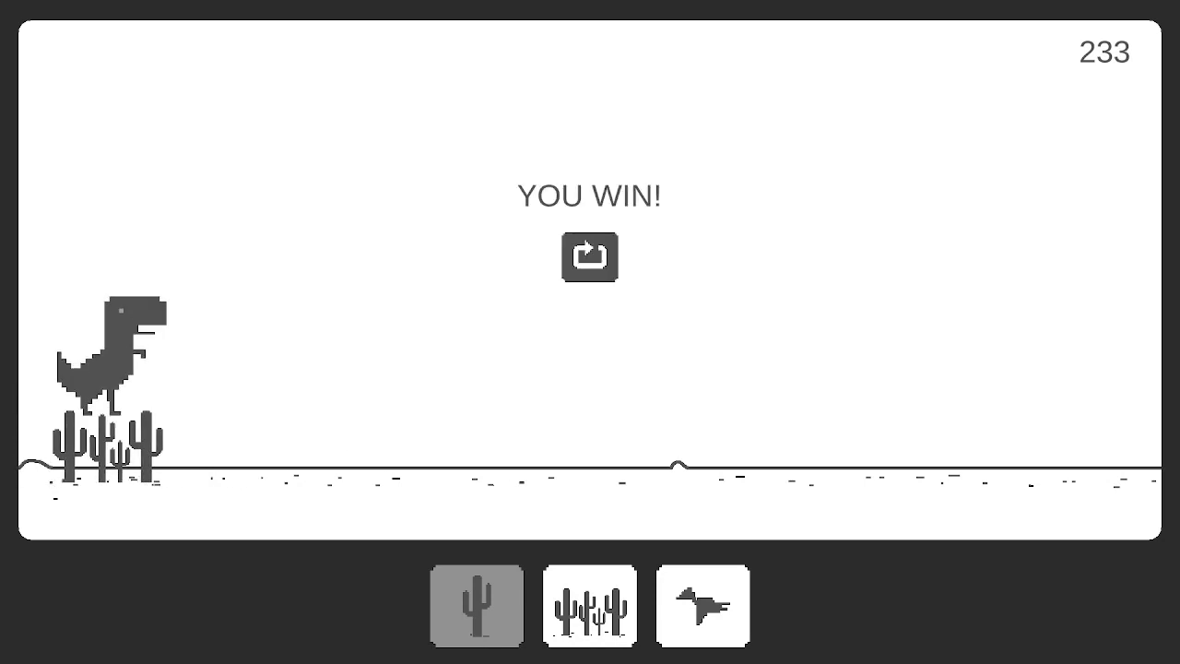